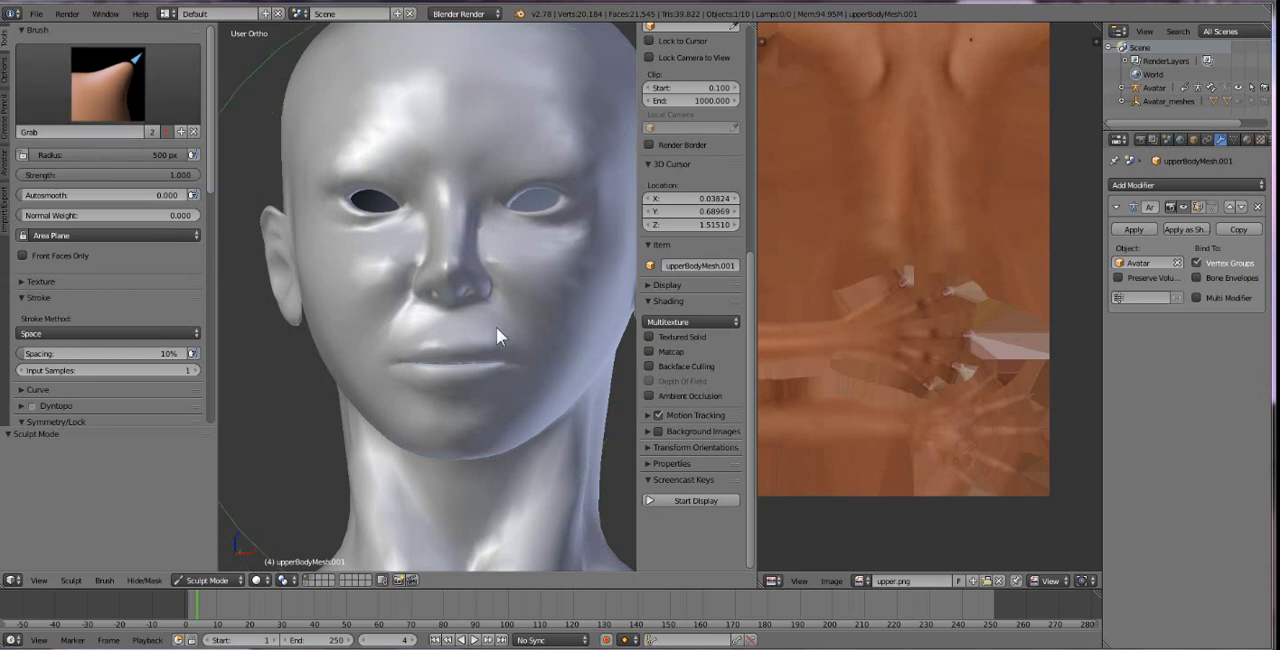
Smooth the cheeks, nose and area around the mouth with the Smooth brush at a 76 px radius.
{"action": "middle_click_drag", "start_coordinate": [506, 349], "coordinate": [523, 369]}
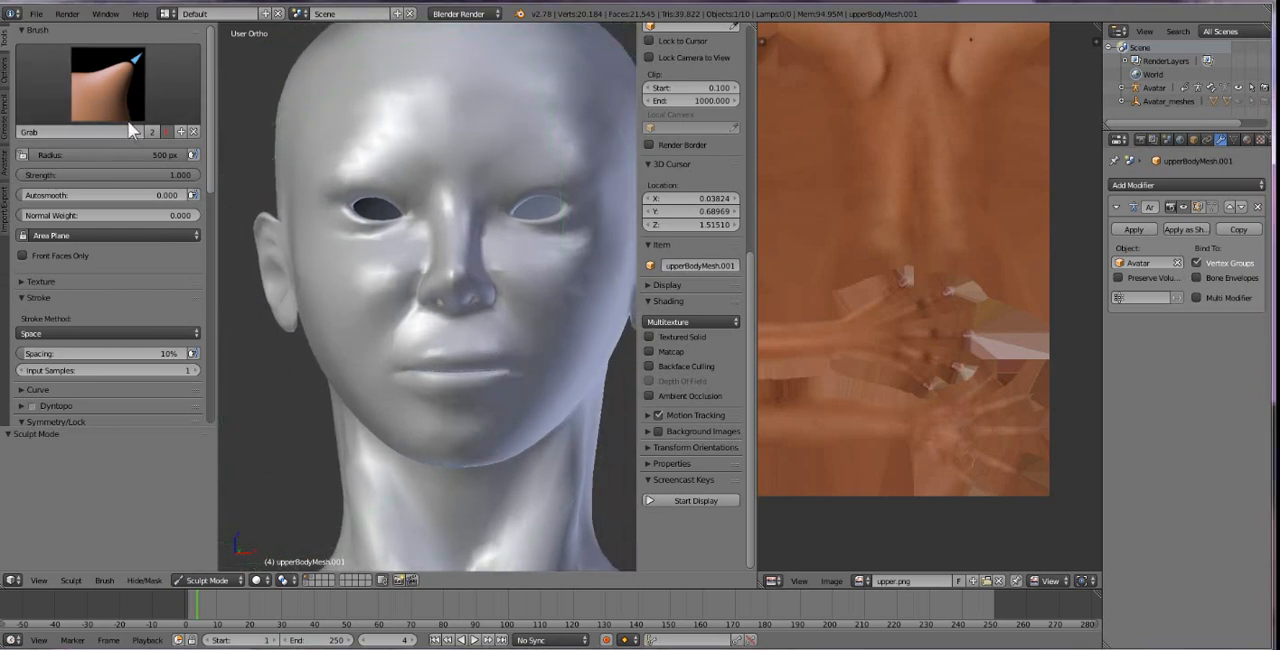
{"action": "left_click", "coordinate": [108, 85]}
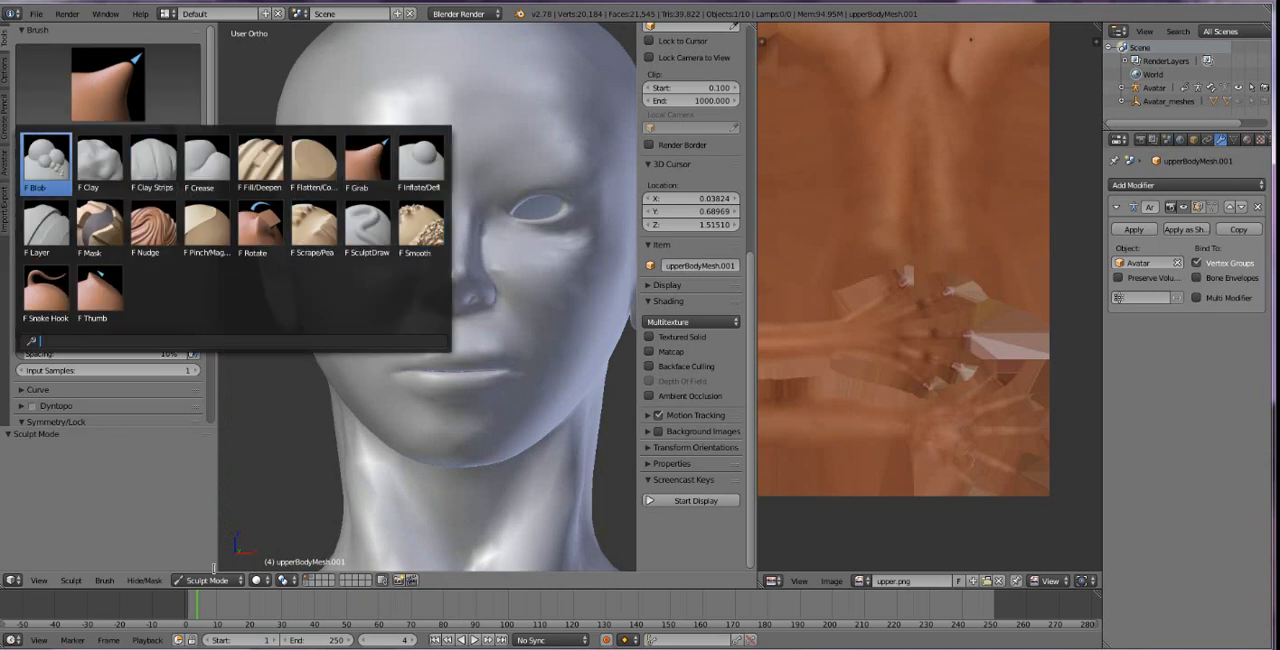
{"action": "left_click", "coordinate": [473, 71]}
{"action": "left_click", "coordinate": [128, 85]}
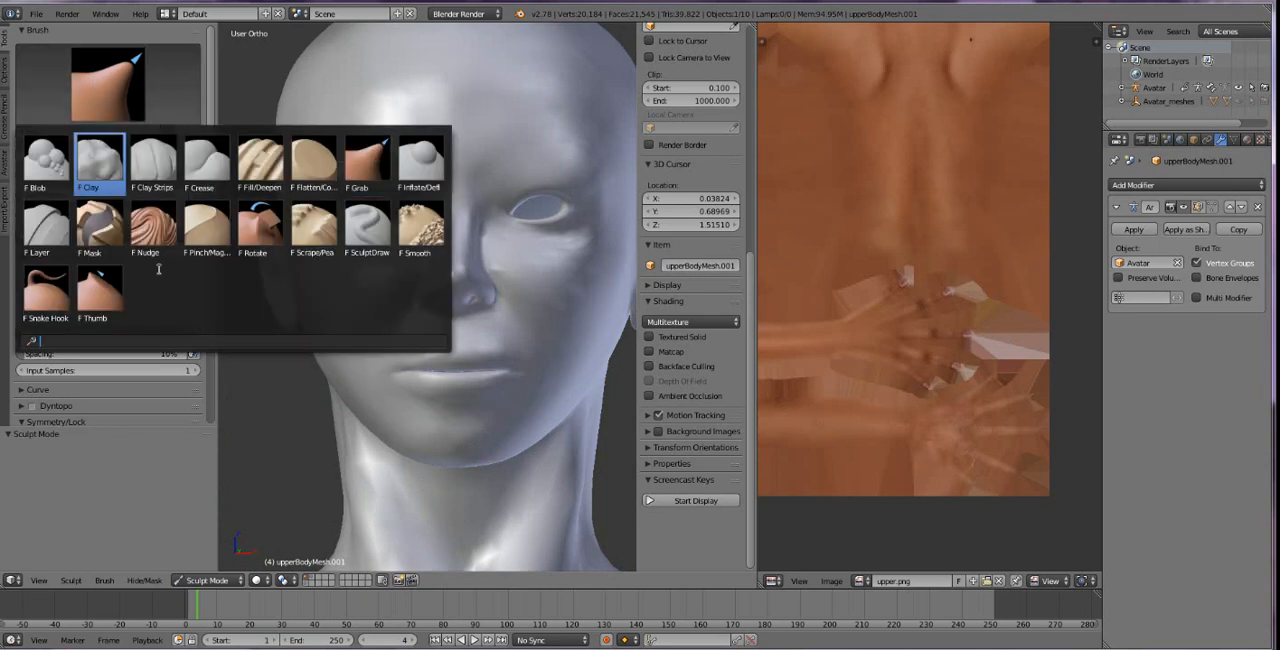
{"action": "left_click", "coordinate": [421, 229]}
{"action": "mouse_move", "coordinate": [165, 151]}
{"action": "left_mouse_down"}
{"action": "mouse_move", "coordinate": [20, 151]}
{"action": "mouse_move", "coordinate": [58, 155]}
{"action": "left_mouse_up"}
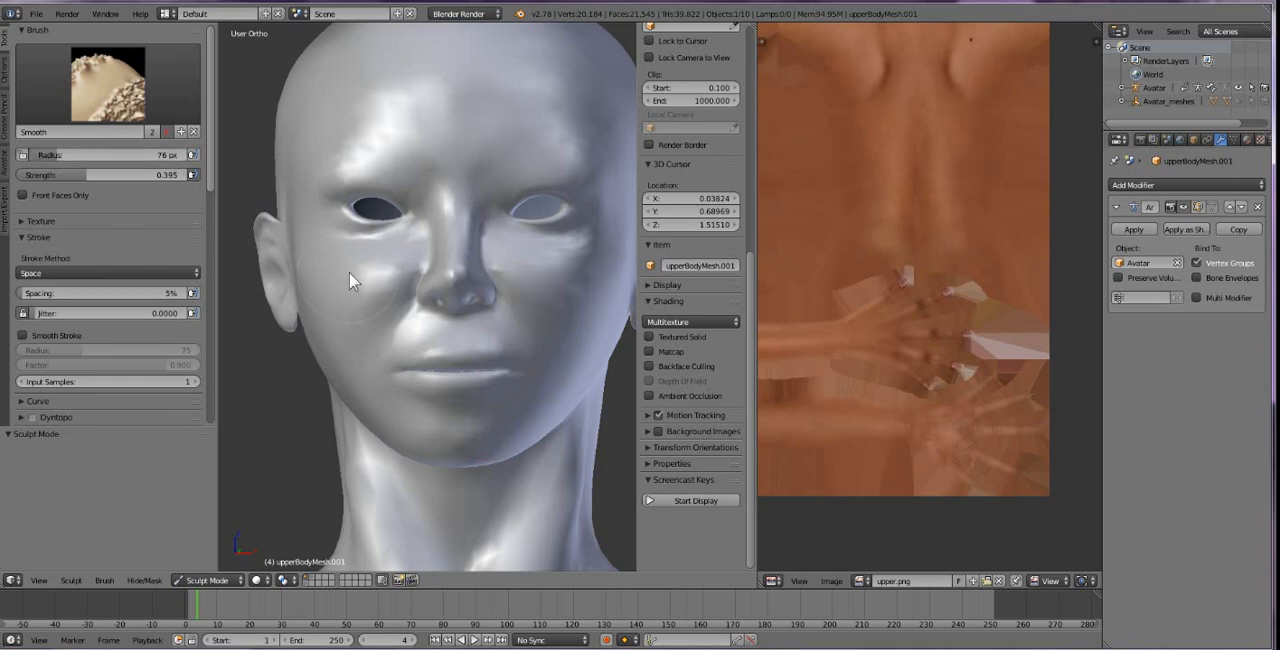
{"action": "mouse_move", "coordinate": [397, 284]}
{"action": "left_mouse_down"}
{"action": "mouse_move", "coordinate": [408, 303]}
{"action": "mouse_move", "coordinate": [403, 281]}
{"action": "mouse_move", "coordinate": [361, 282]}
{"action": "mouse_move", "coordinate": [406, 312]}
{"action": "mouse_move", "coordinate": [422, 255]}
{"action": "left_mouse_up"}
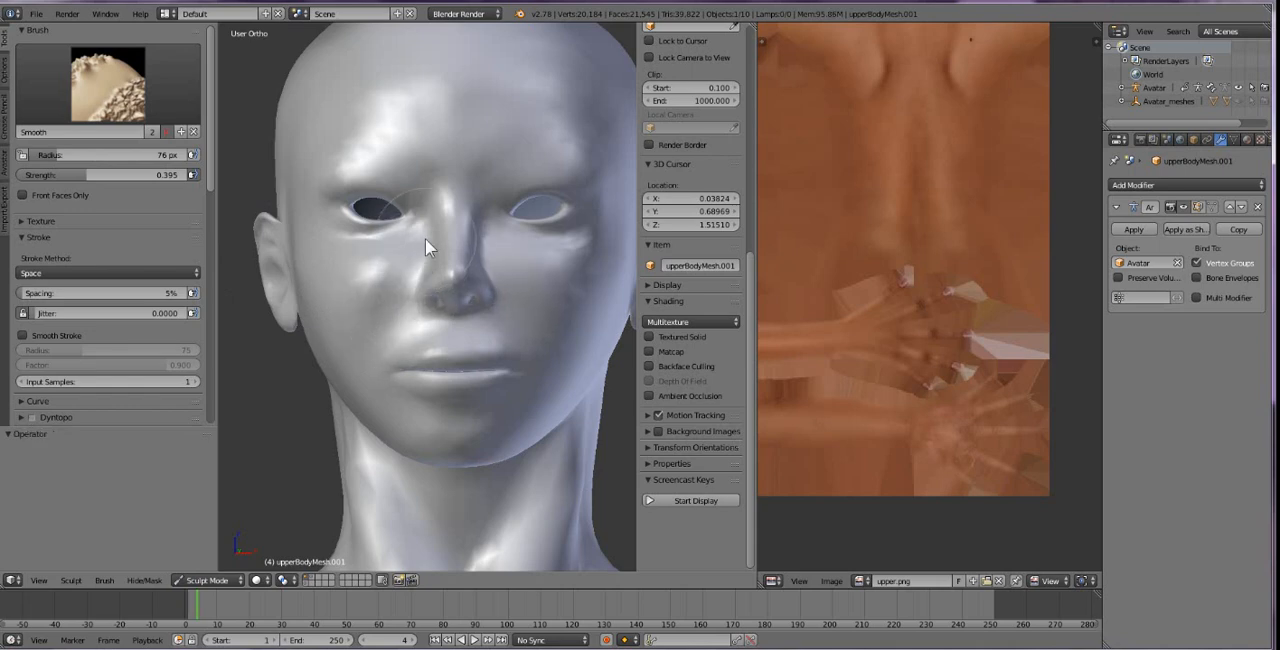
{"action": "mouse_move", "coordinate": [424, 215]}
{"action": "left_mouse_down"}
{"action": "mouse_move", "coordinate": [414, 239]}
{"action": "mouse_move", "coordinate": [411, 229]}
{"action": "mouse_move", "coordinate": [415, 214]}
{"action": "mouse_move", "coordinate": [418, 268]}
{"action": "mouse_move", "coordinate": [362, 278]}
{"action": "mouse_move", "coordinate": [491, 412]}
{"action": "mouse_move", "coordinate": [559, 354]}
{"action": "mouse_move", "coordinate": [518, 287]}
{"action": "mouse_move", "coordinate": [385, 338]}
{"action": "left_mouse_up"}
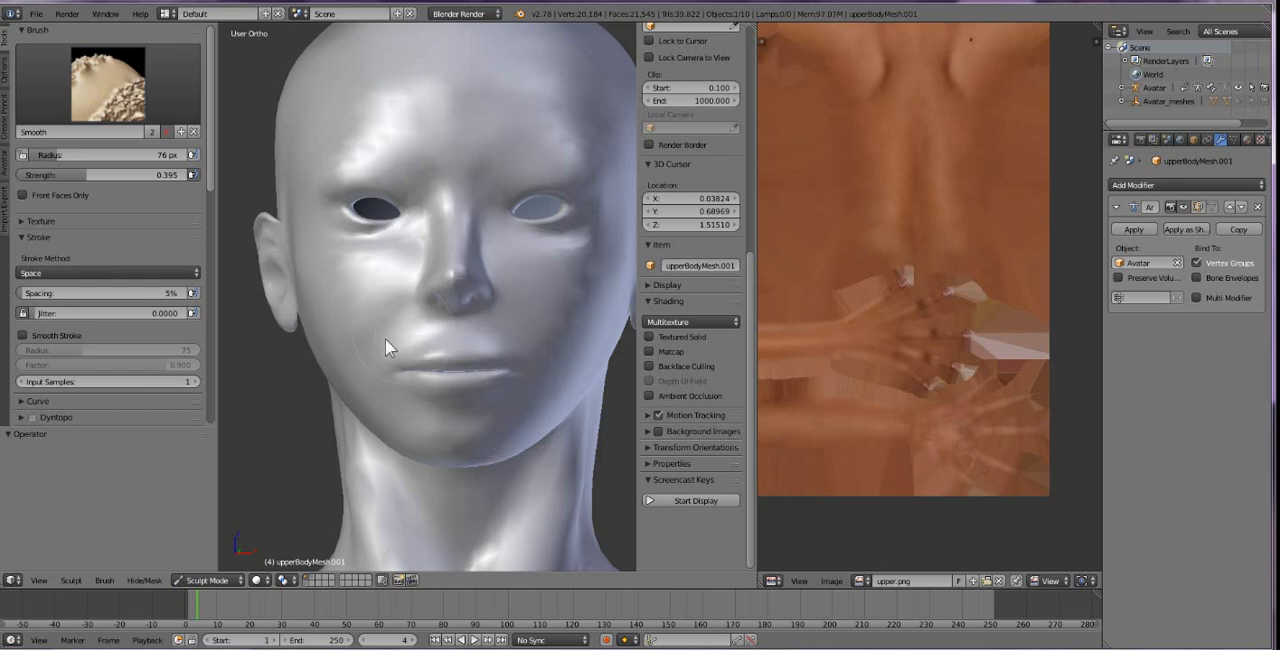
{"action": "mouse_move", "coordinate": [316, 319]}
{"action": "left_mouse_down"}
{"action": "mouse_move", "coordinate": [401, 292]}
{"action": "mouse_move", "coordinate": [400, 306]}
{"action": "left_mouse_up"}
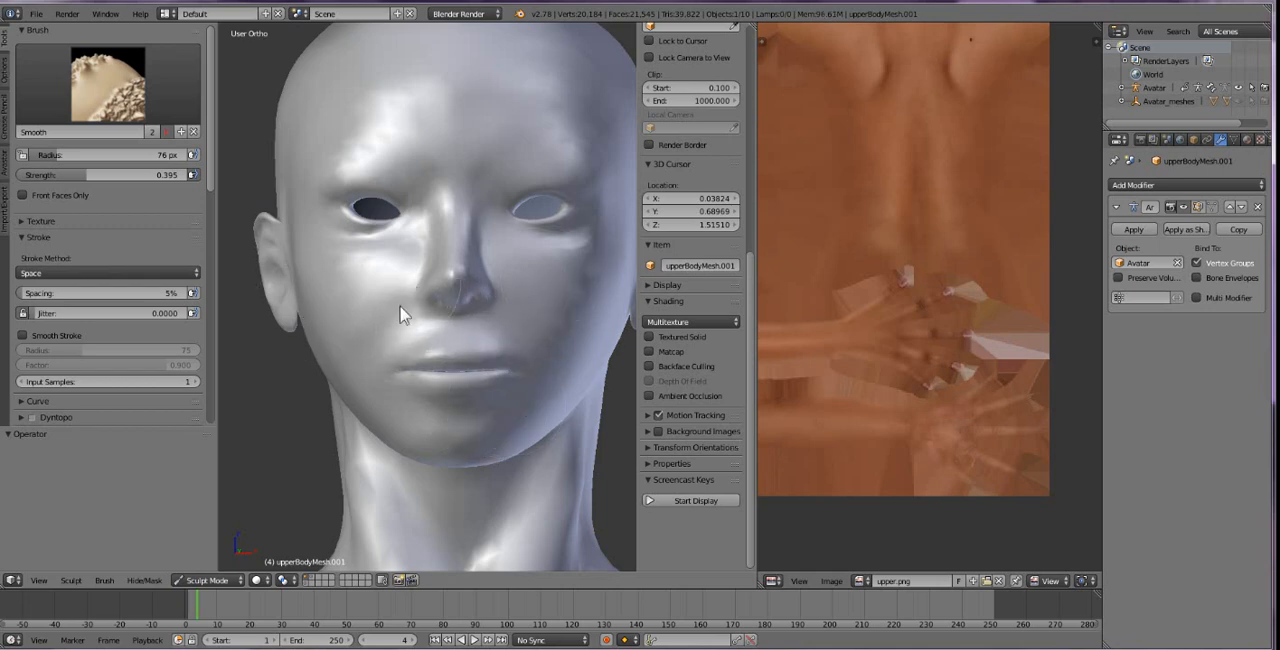
Turn on Textured Solid shading and smooth the face beside the nose and above the upper lip.
{"action": "left_click", "coordinate": [650, 337]}
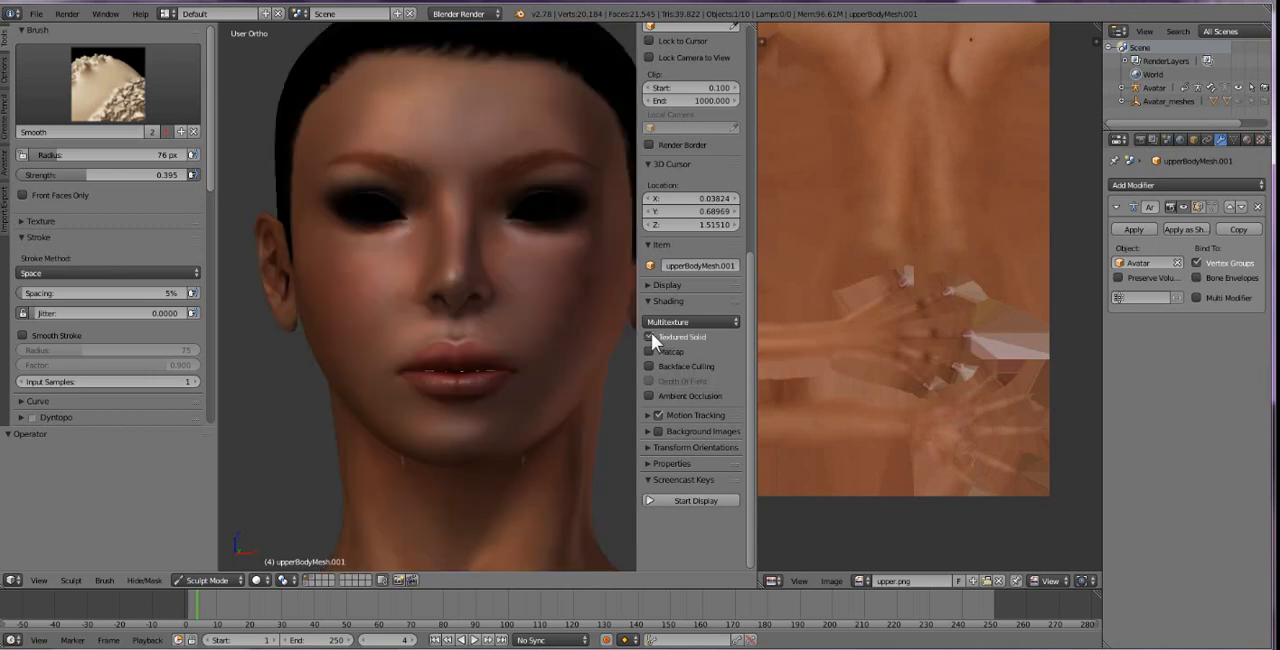
{"action": "middle_click_drag", "start_coordinate": [541, 311], "coordinate": [338, 304]}
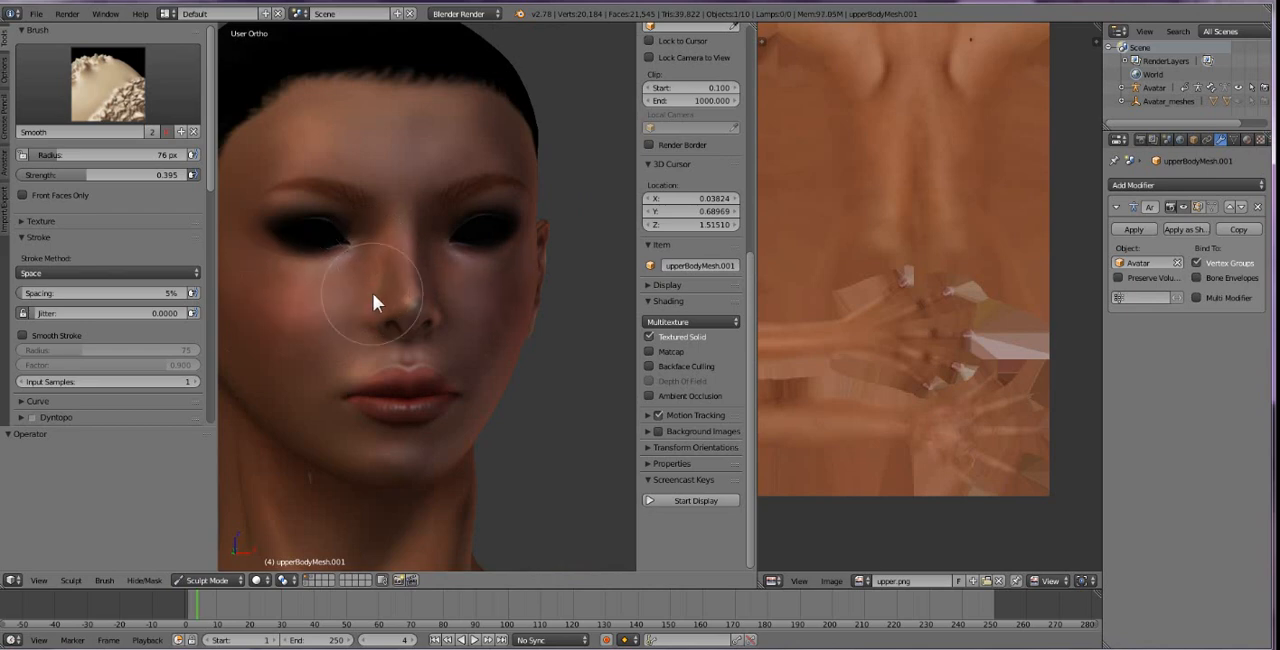
{"action": "mouse_move", "coordinate": [368, 338]}
{"action": "left_mouse_down"}
{"action": "mouse_move", "coordinate": [363, 294]}
{"action": "mouse_move", "coordinate": [372, 326]}
{"action": "mouse_move", "coordinate": [367, 299]}
{"action": "mouse_move", "coordinate": [367, 312]}
{"action": "left_mouse_up"}
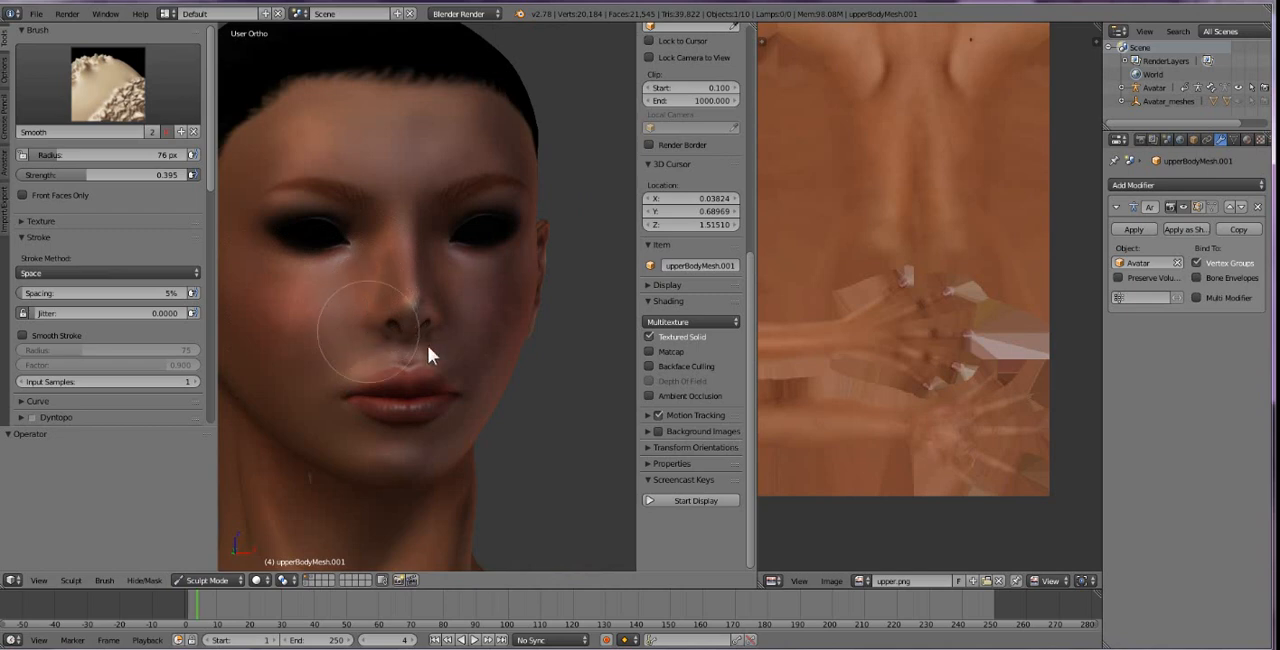
{"action": "mouse_move", "coordinate": [494, 352]}
{"action": "middle_mouse_down"}
{"action": "mouse_move", "coordinate": [383, 352]}
{"action": "mouse_move", "coordinate": [543, 320]}
{"action": "mouse_move", "coordinate": [449, 251]}
{"action": "mouse_move", "coordinate": [506, 297]}
{"action": "middle_mouse_up"}
{"action": "mouse_move", "coordinate": [482, 79]}
{"action": "left_mouse_down"}
{"action": "mouse_move", "coordinate": [447, 80]}
{"action": "mouse_move", "coordinate": [511, 80]}
{"action": "left_mouse_up"}
{"action": "middle_click_drag", "start_coordinate": [503, 183], "coordinate": [500, 262]}
{"action": "middle_click_drag", "start_coordinate": [529, 314], "coordinate": [423, 323]}
{"action": "scroll", "coordinate": [414, 314], "scroll_direction": "up", "scroll_amount": 4}
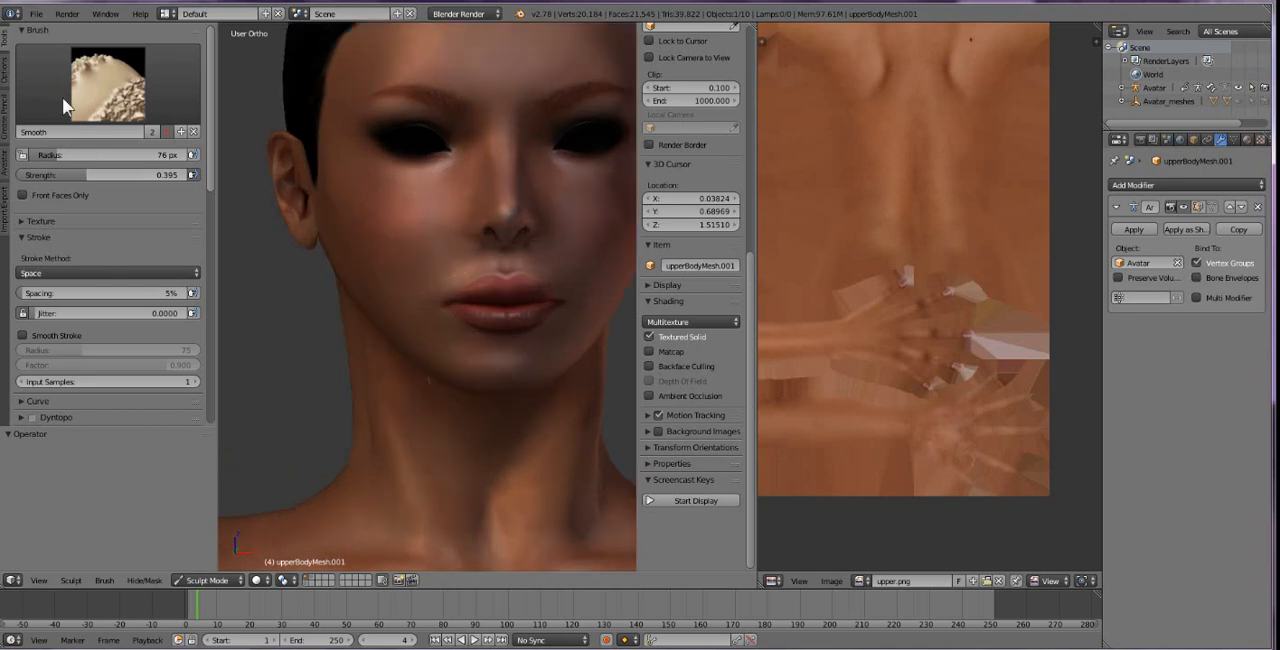
Inflate the cheek below the eye using the Inflate/Deflate brush with a 155 px radius.
{"action": "left_click", "coordinate": [100, 90]}
{"action": "left_click", "coordinate": [422, 150]}
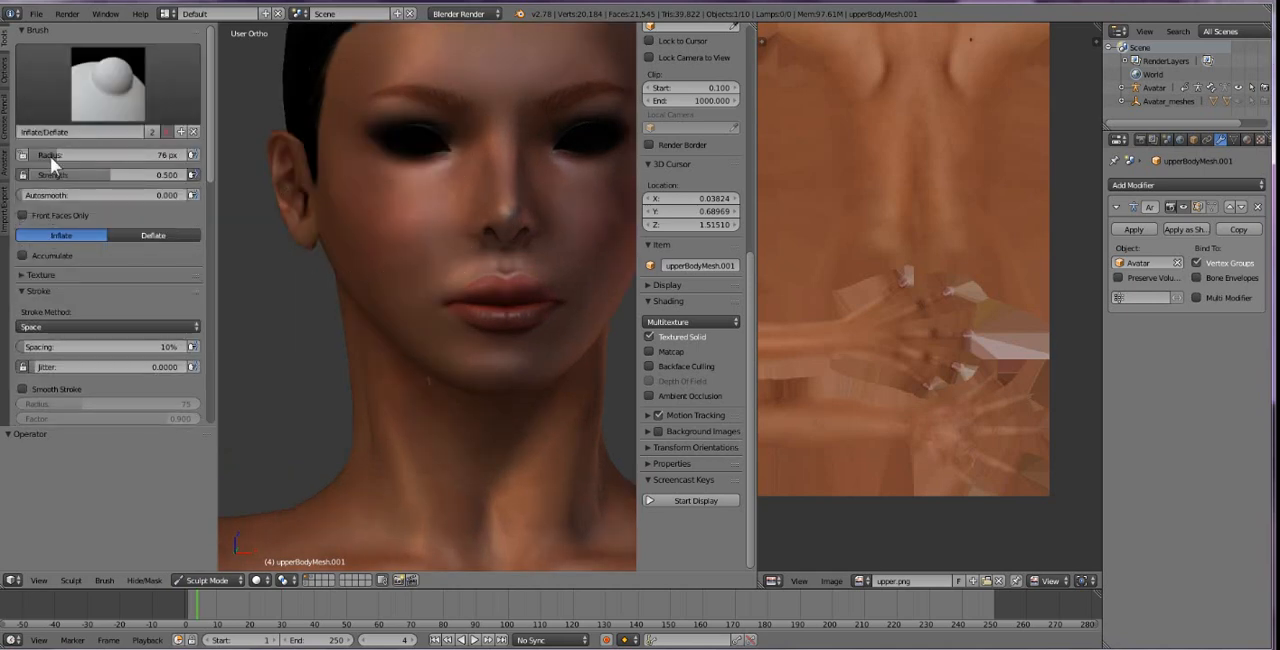
{"action": "left_click_drag", "start_coordinate": [82, 153], "coordinate": [86, 154]}
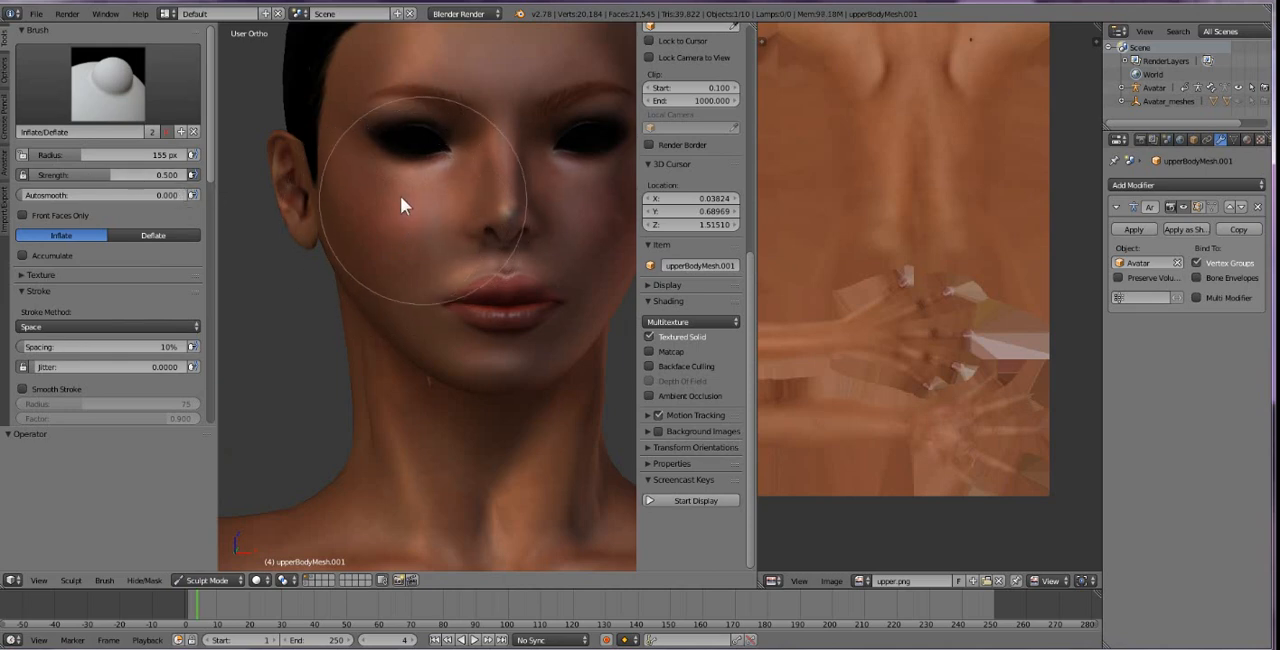
{"action": "mouse_move", "coordinate": [419, 194]}
{"action": "left_mouse_down"}
{"action": "mouse_move", "coordinate": [440, 220]}
{"action": "mouse_move", "coordinate": [432, 254]}
{"action": "mouse_move", "coordinate": [390, 262]}
{"action": "left_mouse_up"}
Examine the sculpted face from several angles without and with textured shading, ending on the profile of the lips and chin.
{"action": "left_click", "coordinate": [652, 337]}
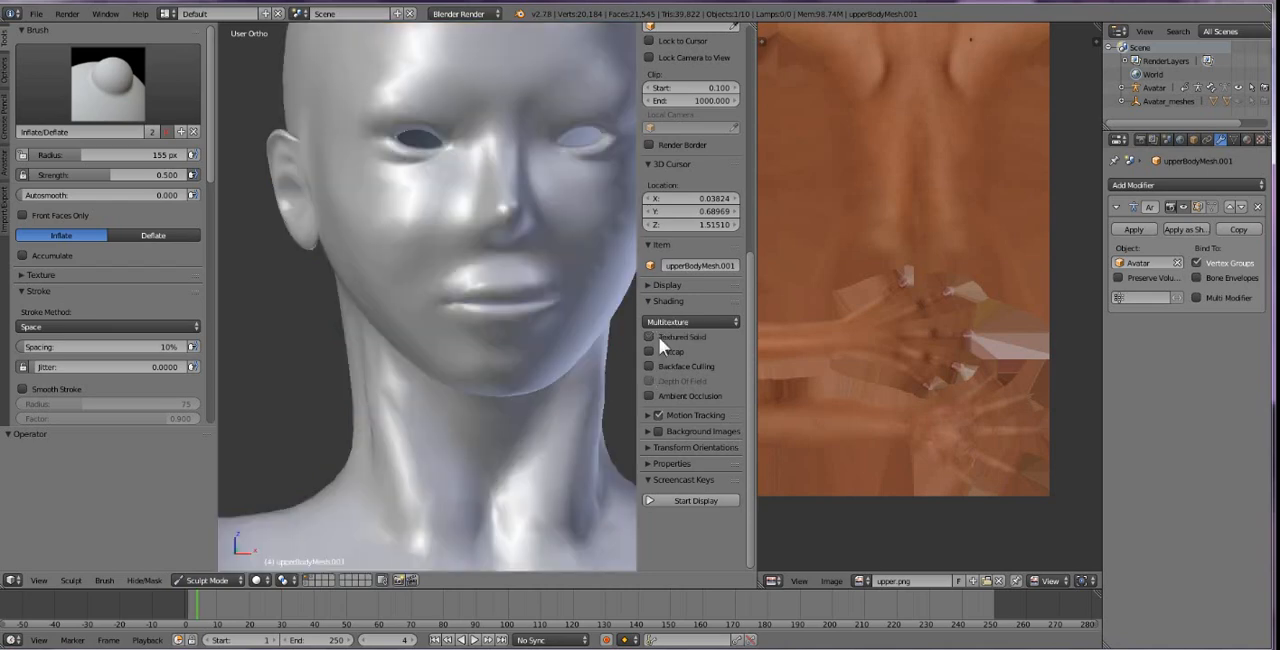
{"action": "middle_click_drag", "start_coordinate": [457, 286], "coordinate": [521, 399]}
{"action": "scroll", "coordinate": [428, 386], "scroll_direction": "up", "scroll_amount": 1}
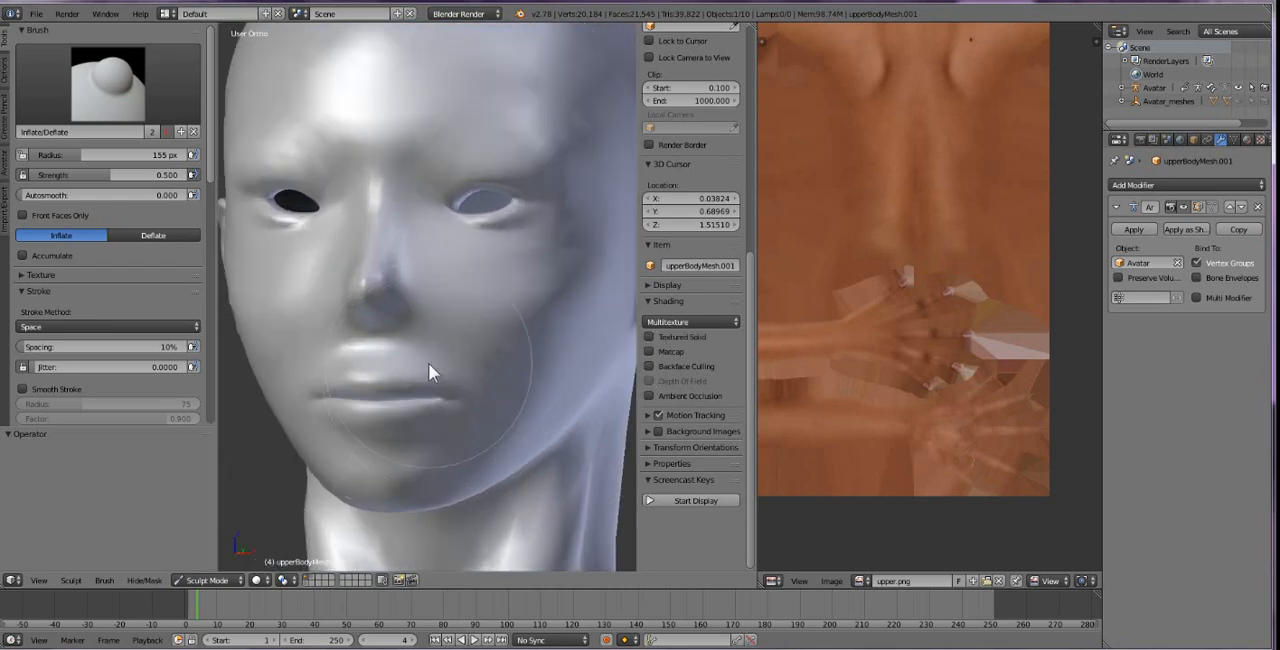
{"action": "scroll", "coordinate": [428, 363], "scroll_direction": "down", "scroll_amount": 2}
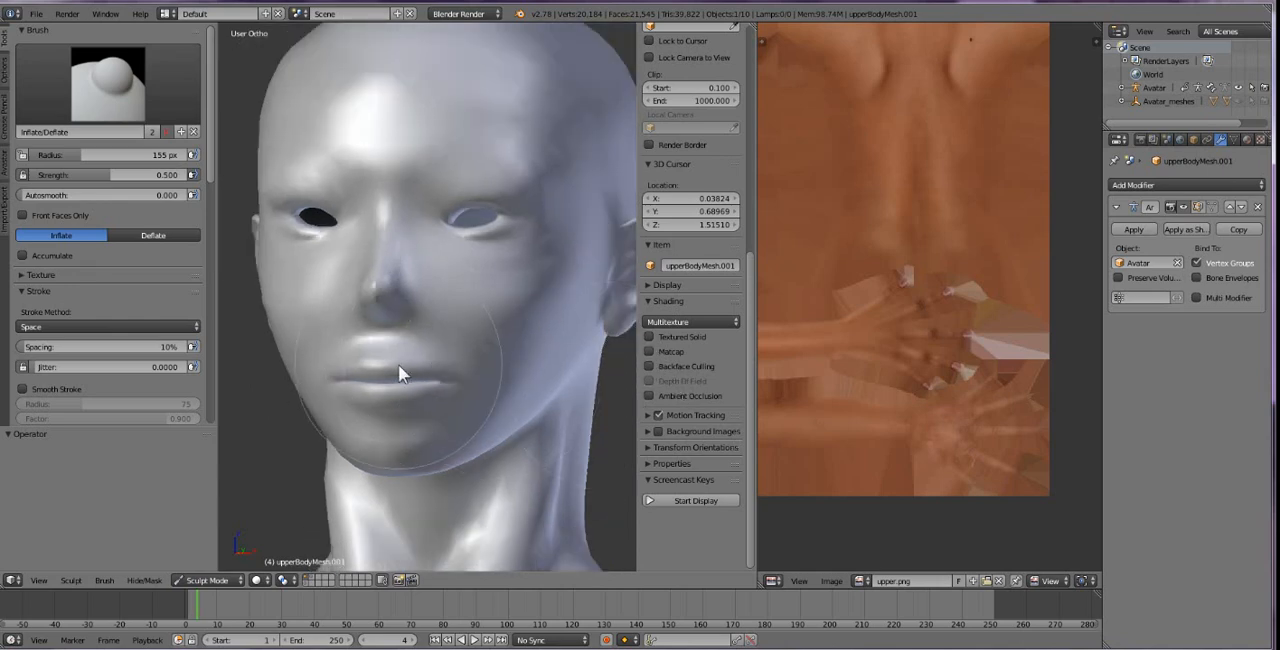
{"action": "scroll", "coordinate": [398, 364], "scroll_direction": "down", "scroll_amount": 1}
{"action": "left_click", "coordinate": [649, 338]}
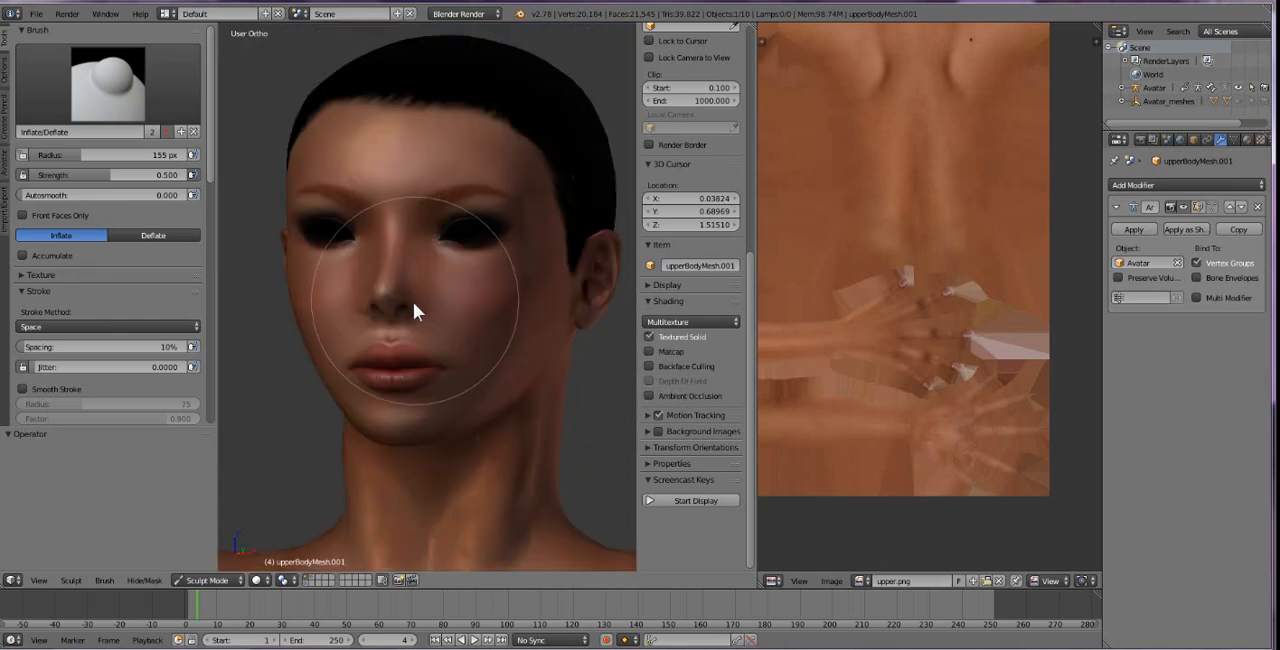
{"action": "middle_click_drag", "start_coordinate": [414, 304], "coordinate": [385, 336]}
{"action": "scroll", "coordinate": [385, 336], "scroll_direction": "up", "scroll_amount": 3}
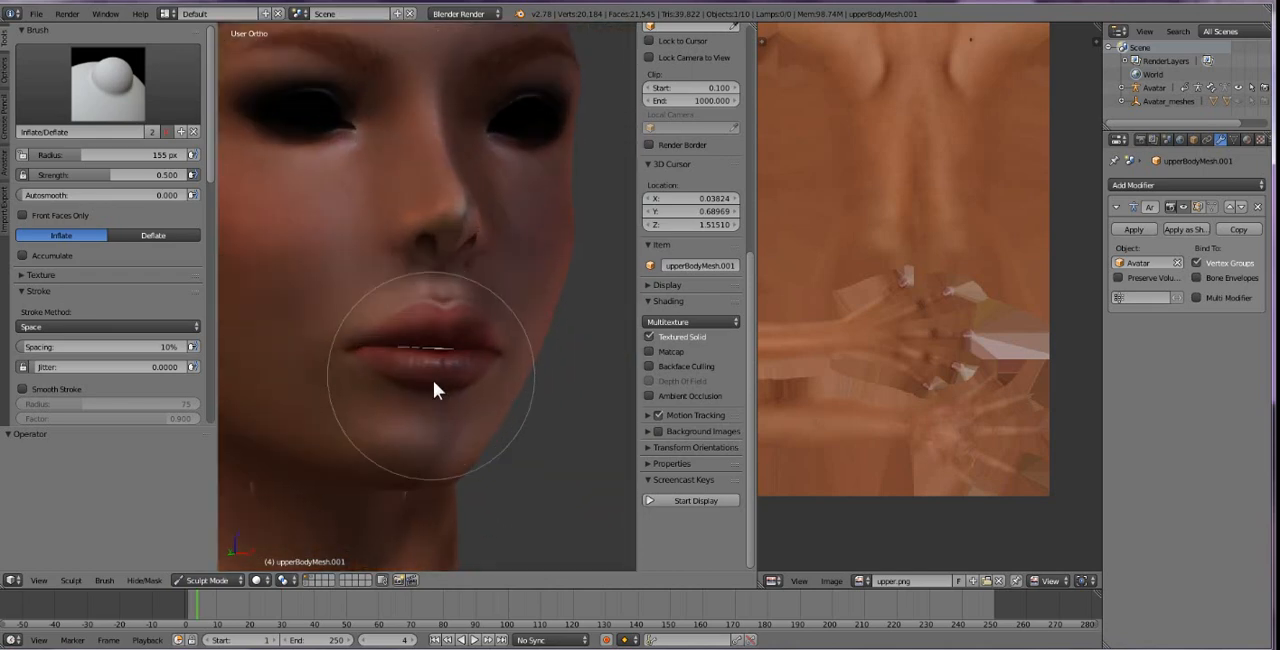
{"action": "mouse_move", "coordinate": [434, 386]}
{"action": "middle_mouse_down"}
{"action": "mouse_move", "coordinate": [471, 409]}
{"action": "mouse_move", "coordinate": [537, 400]}
{"action": "mouse_move", "coordinate": [431, 384]}
{"action": "mouse_move", "coordinate": [543, 351]}
{"action": "mouse_move", "coordinate": [486, 354]}
{"action": "mouse_move", "coordinate": [559, 377]}
{"action": "mouse_move", "coordinate": [424, 368]}
{"action": "middle_mouse_up"}
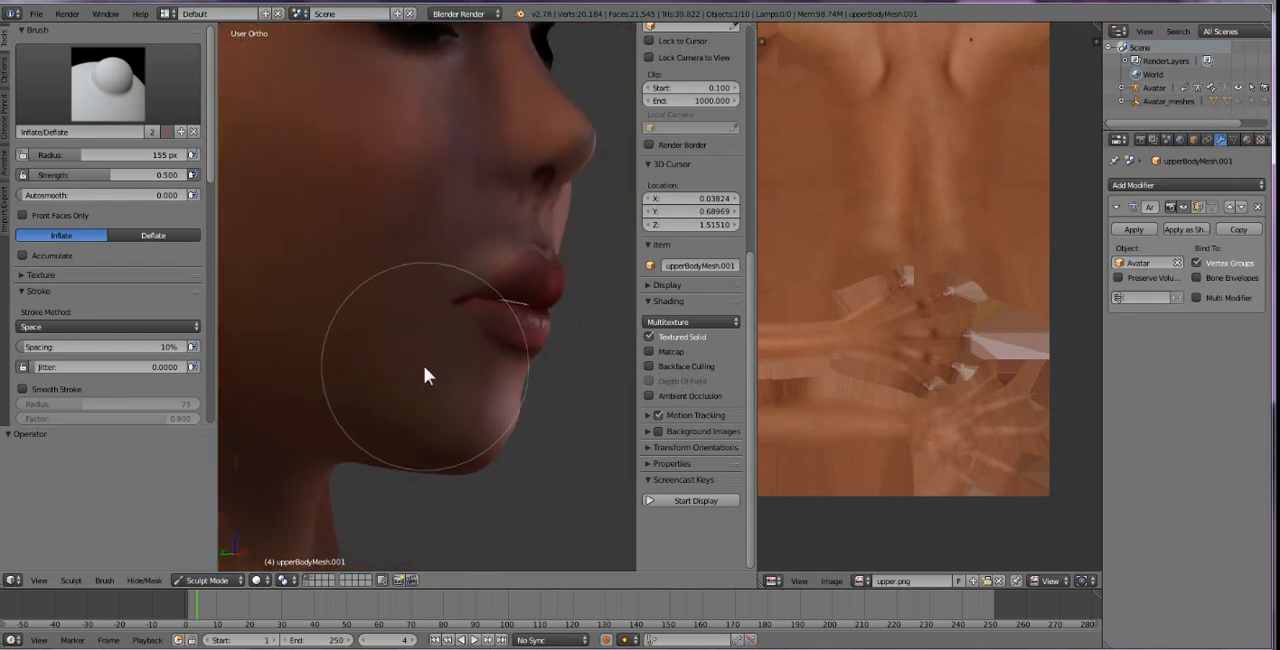
Switch to the Crease brush and set its radius to 65 px for work around the lower lip and chin.
{"action": "left_click", "coordinate": [125, 110]}
{"action": "left_click", "coordinate": [187, 158]}
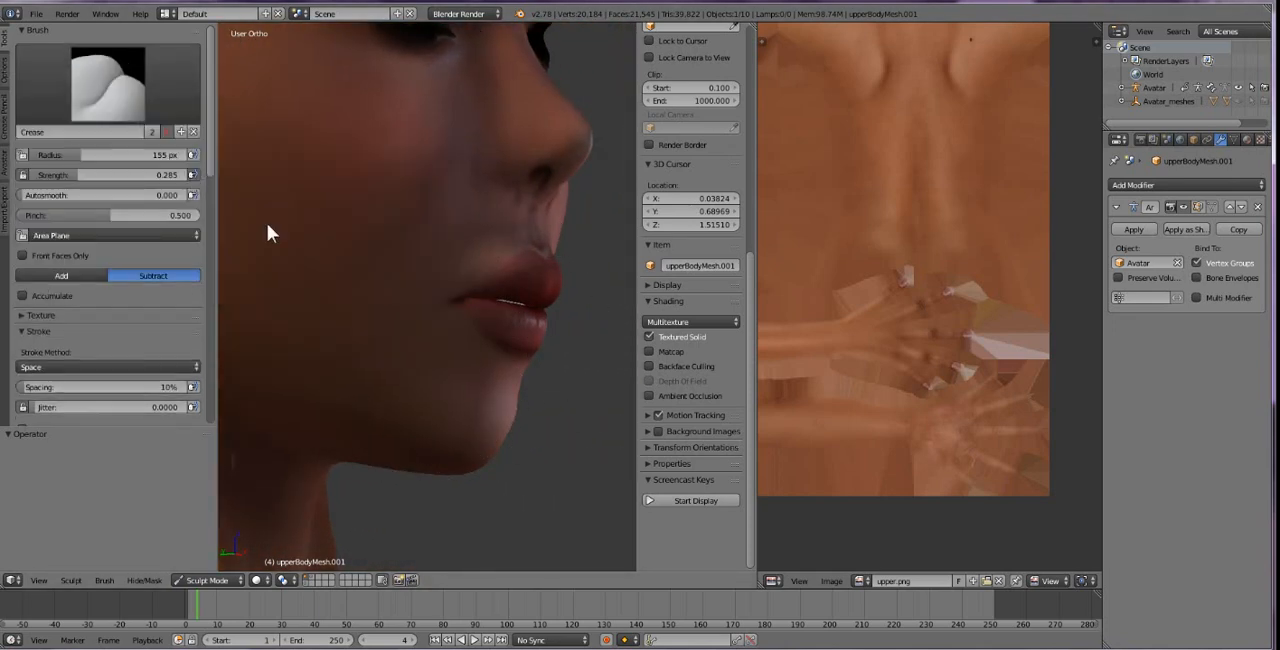
{"action": "left_click_drag", "start_coordinate": [76, 156], "coordinate": [58, 157]}
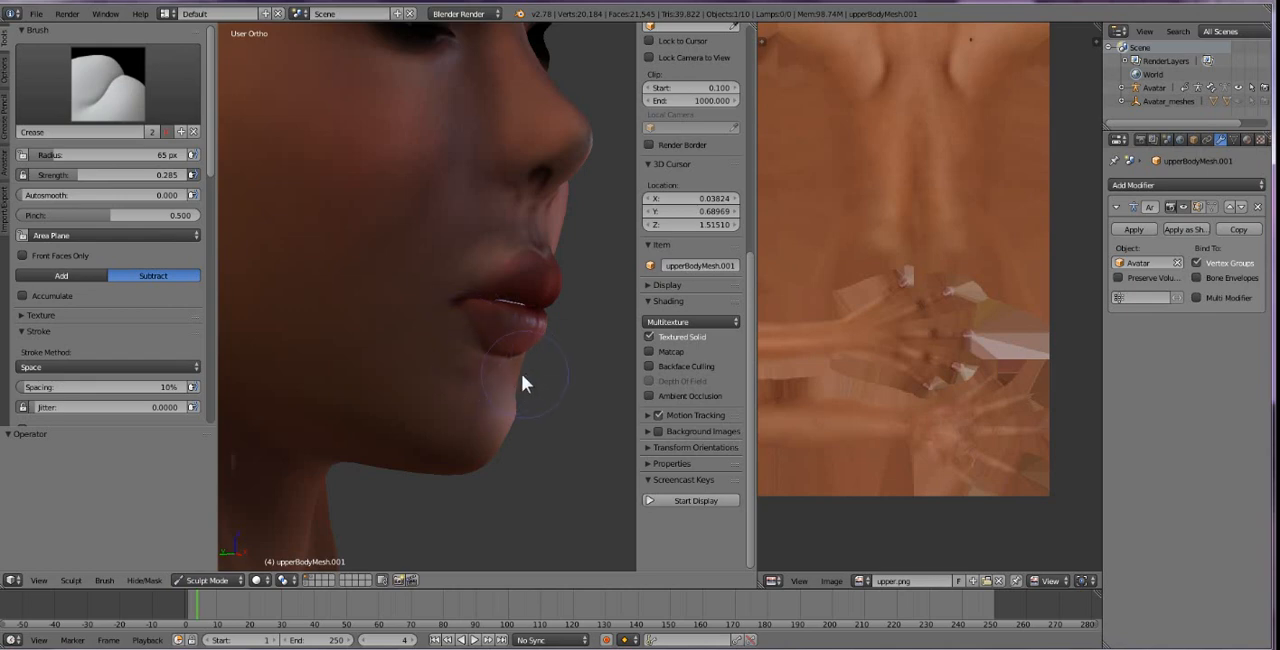
{"action": "middle_click_drag", "start_coordinate": [503, 392], "coordinate": [525, 372]}
Change the viewport to perspective, start the Screencast Keys display and bring the corner of the mouth into view.
{"action": "key", "text": "KP_5"}
{"action": "scroll", "coordinate": [430, 355], "scroll_direction": "down", "scroll_amount": 8}
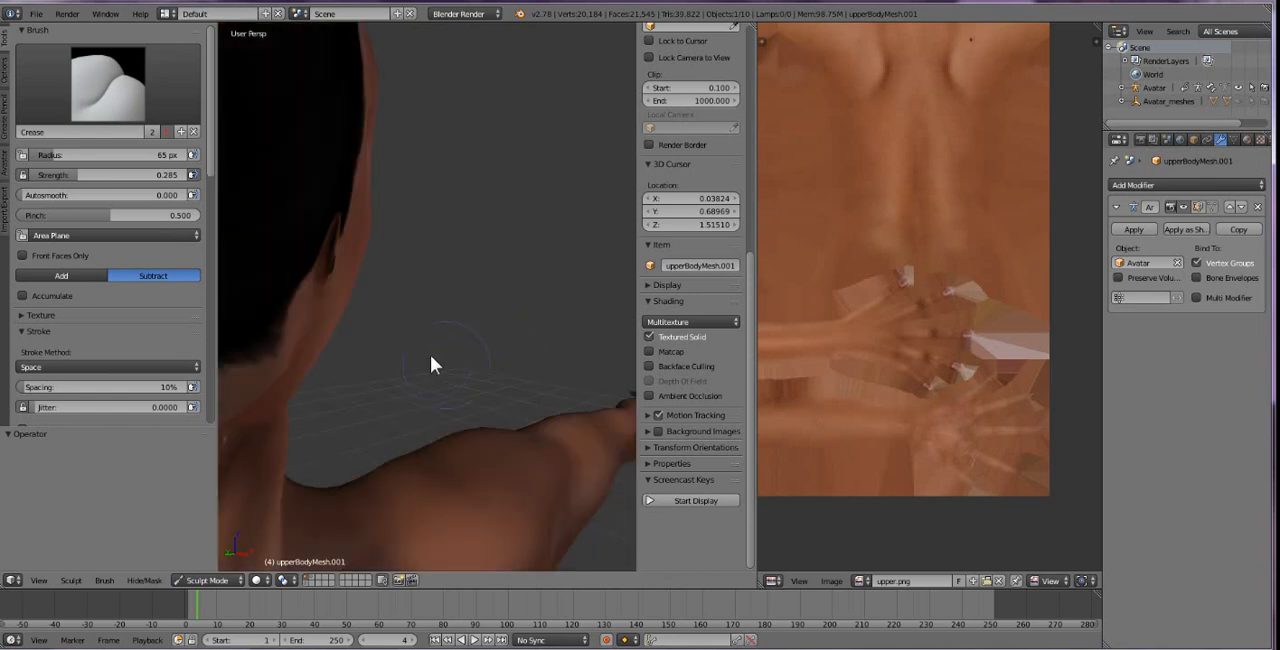
{"action": "middle_click_drag", "start_coordinate": [419, 361], "coordinate": [449, 415]}
{"action": "scroll", "coordinate": [450, 423], "scroll_direction": "up", "scroll_amount": 3}
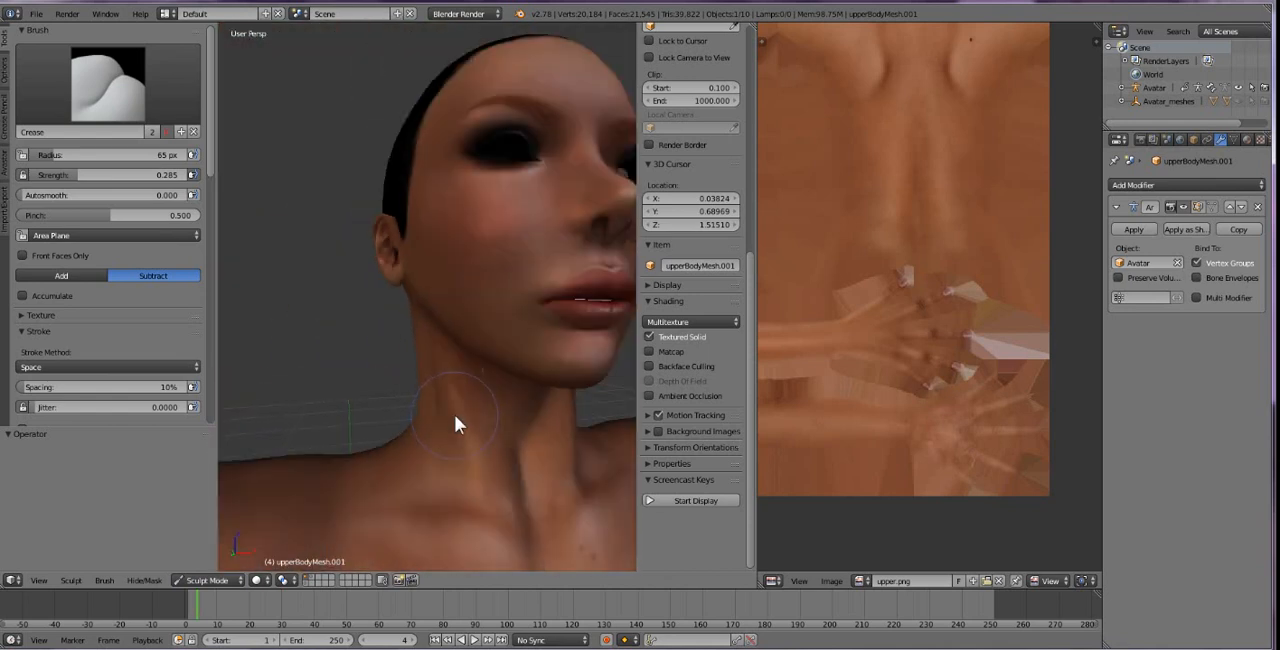
{"action": "left_click", "coordinate": [672, 499]}
{"action": "middle_click_drag", "start_coordinate": [508, 426], "coordinate": [418, 365]}
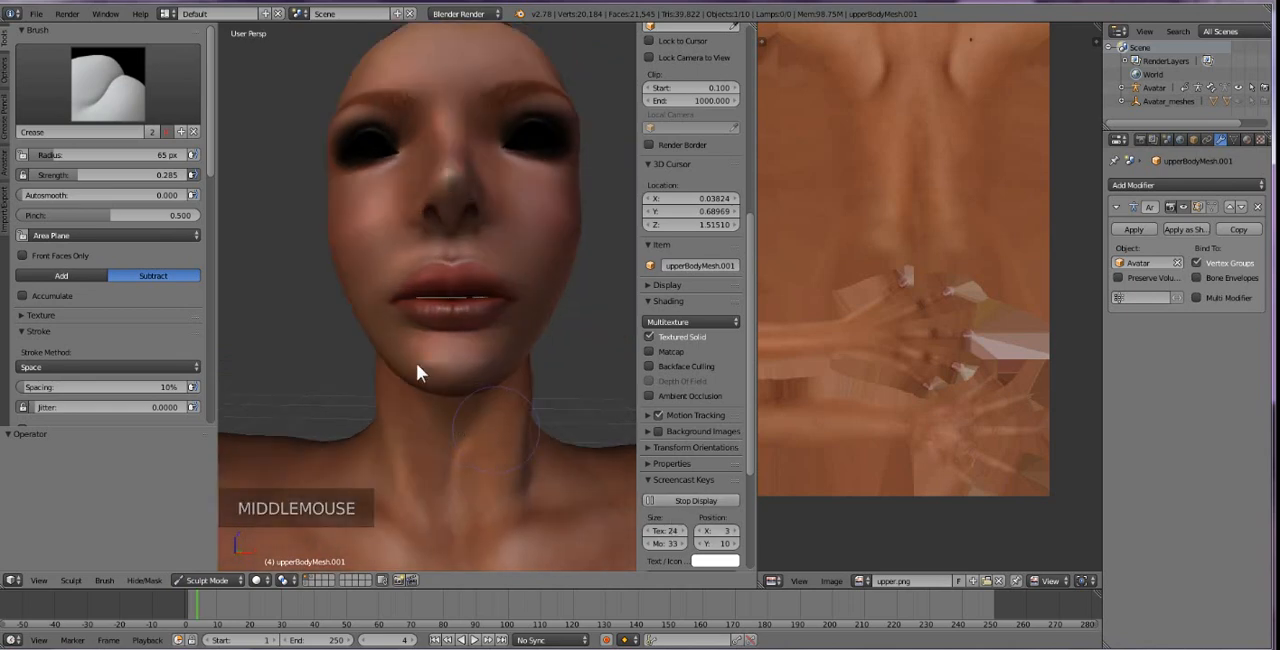
{"action": "scroll", "coordinate": [476, 367], "scroll_direction": "up", "scroll_amount": 2}
{"action": "scroll", "coordinate": [477, 373], "scroll_direction": "down", "scroll_amount": 2}
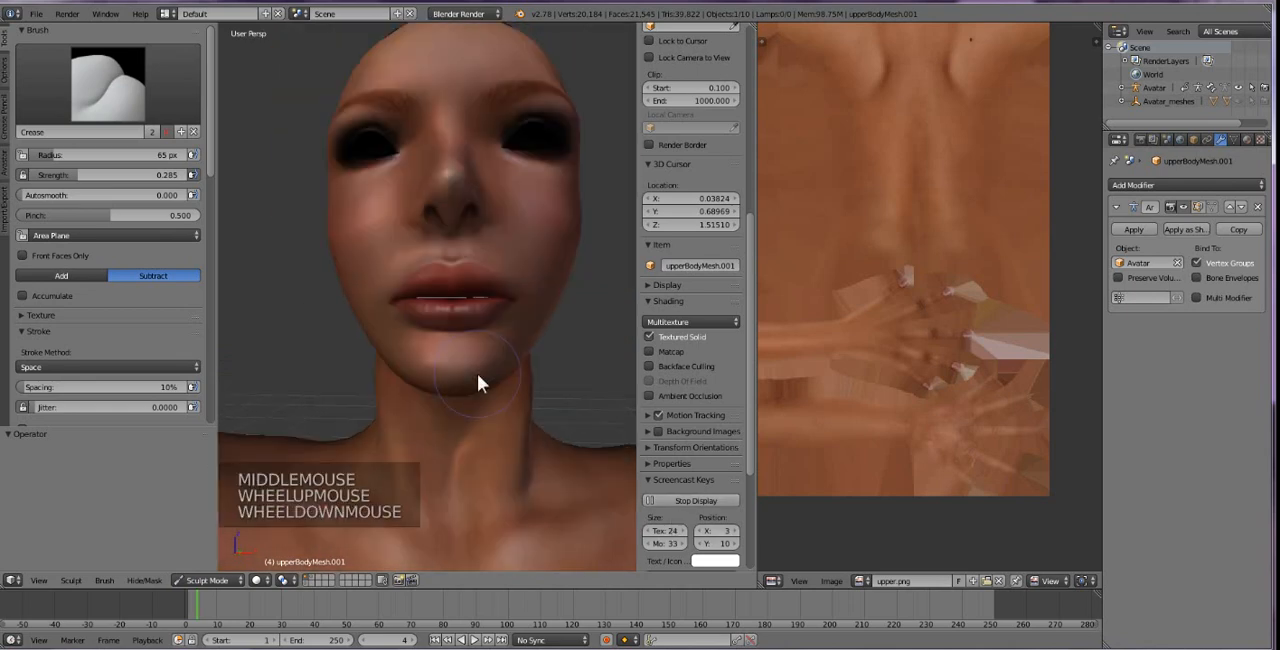
{"action": "middle_click_drag", "start_coordinate": [454, 372], "coordinate": [422, 370]}
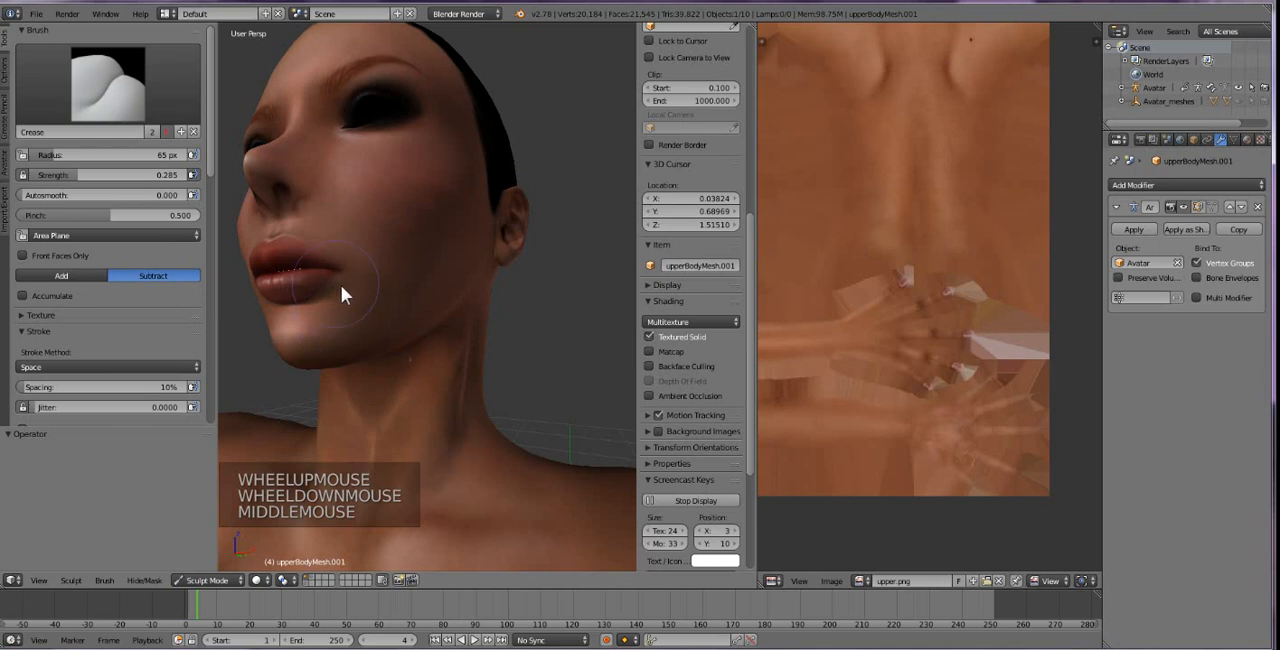
Crease the skin at the corner of the mouth using a 25 px radius and 0.558 strength, undoing the first, larger stroke.
{"action": "mouse_move", "coordinate": [341, 286]}
{"action": "left_mouse_down"}
{"action": "mouse_move", "coordinate": [323, 308]}
{"action": "mouse_move", "coordinate": [324, 289]}
{"action": "left_mouse_up"}
{"action": "key", "text": "ctrl+z"}
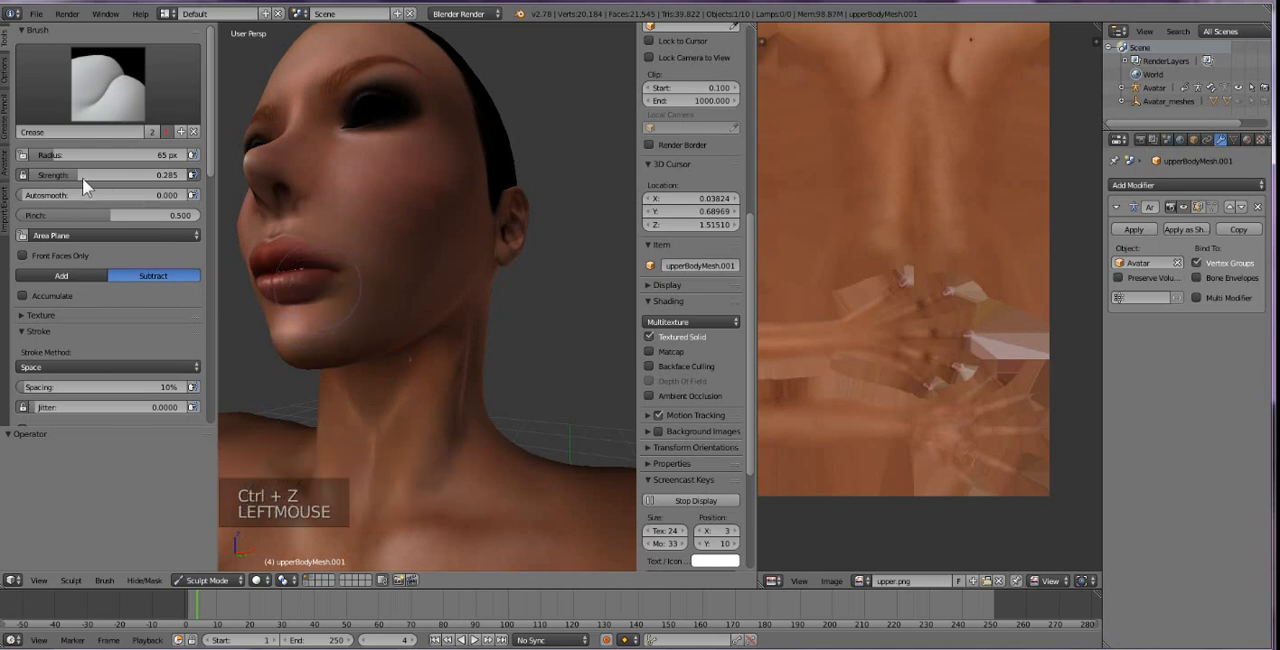
{"action": "left_click_drag", "start_coordinate": [110, 155], "coordinate": [93, 155]}
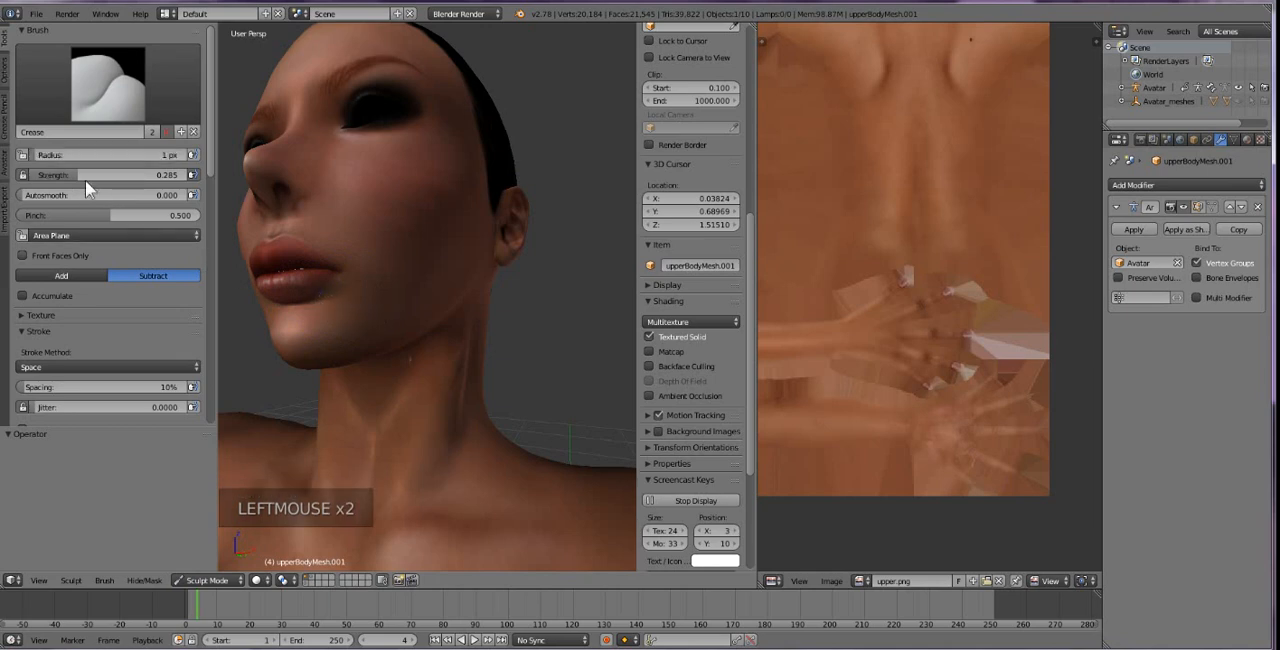
{"action": "left_click_drag", "start_coordinate": [78, 157], "coordinate": [80, 157]}
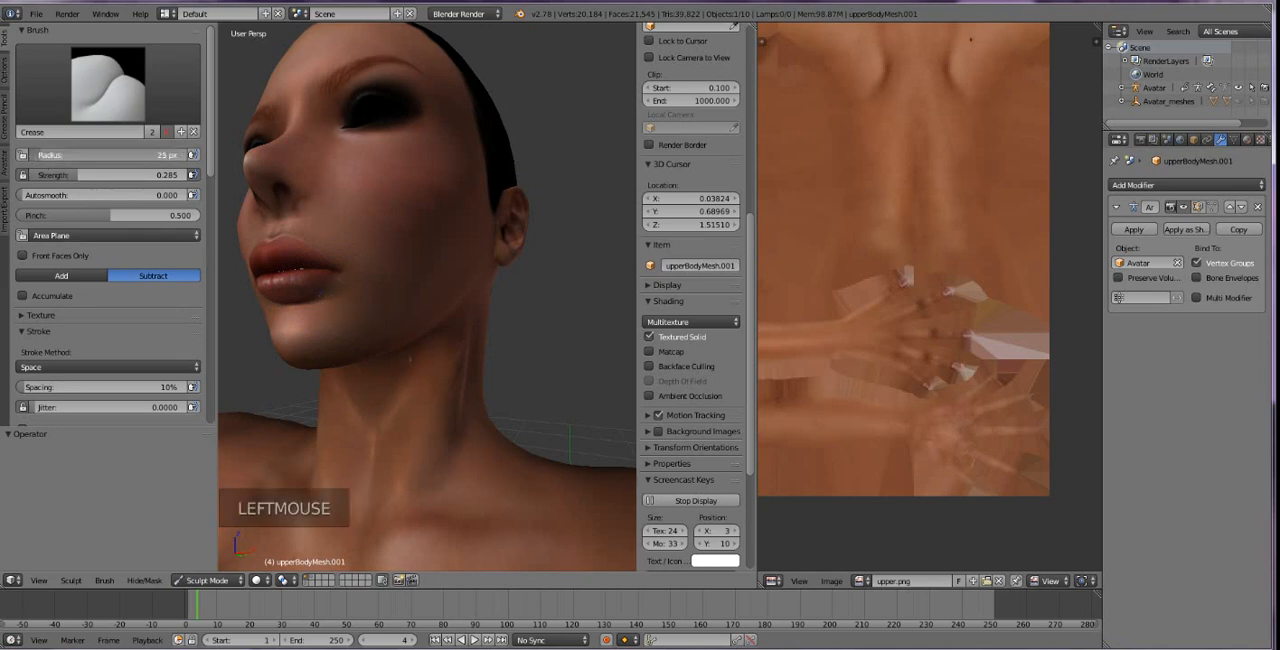
{"action": "left_click", "coordinate": [323, 299]}
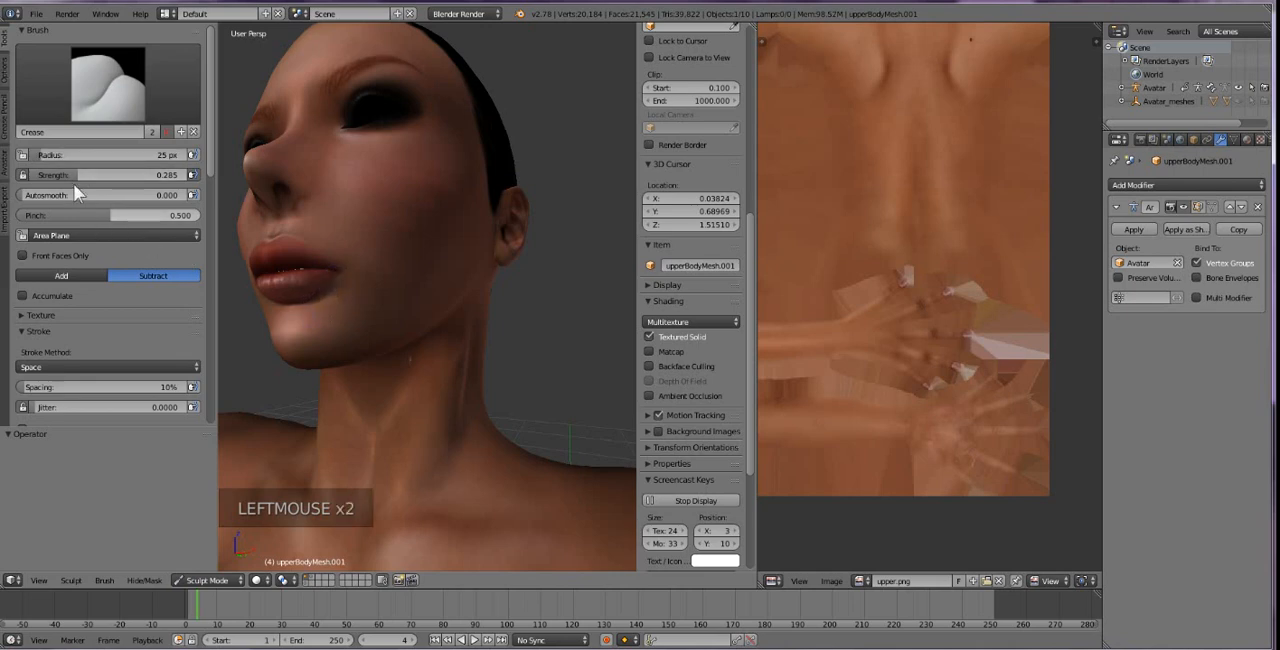
{"action": "left_click_drag", "start_coordinate": [75, 176], "coordinate": [118, 176]}
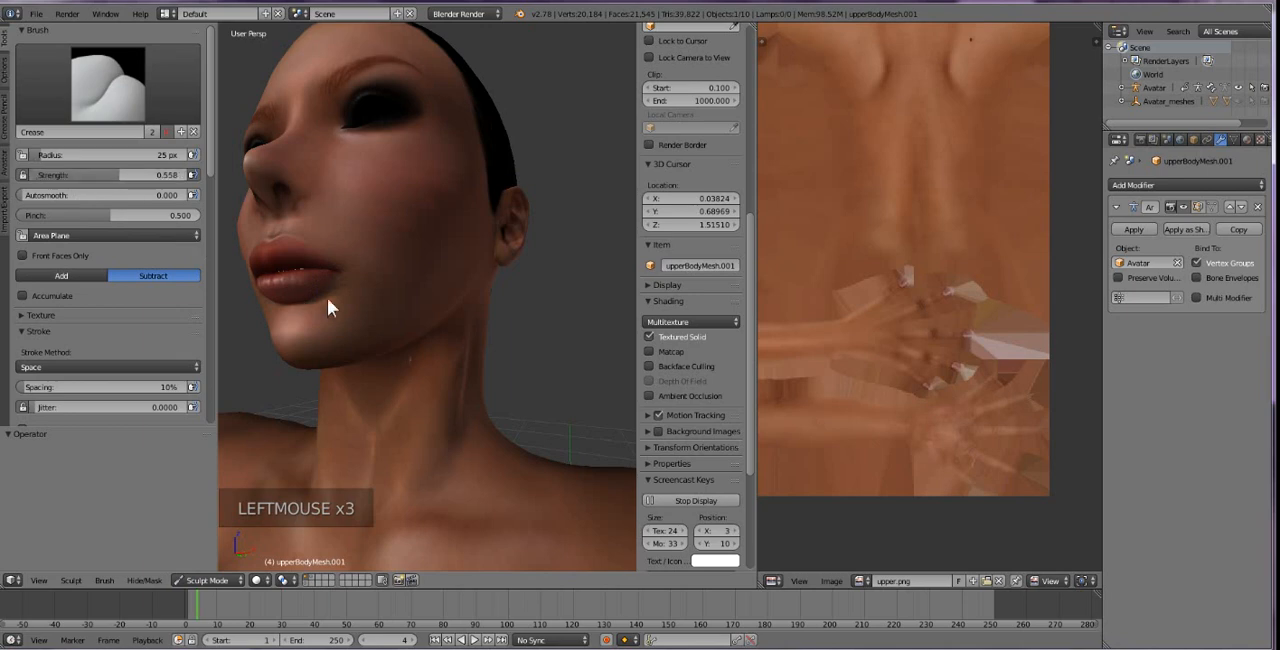
{"action": "left_click", "coordinate": [322, 298]}
Switch to the Smooth brush with a 71 px radius and try smoothing beside the mouth, undoing the stroke.
{"action": "left_click", "coordinate": [100, 110]}
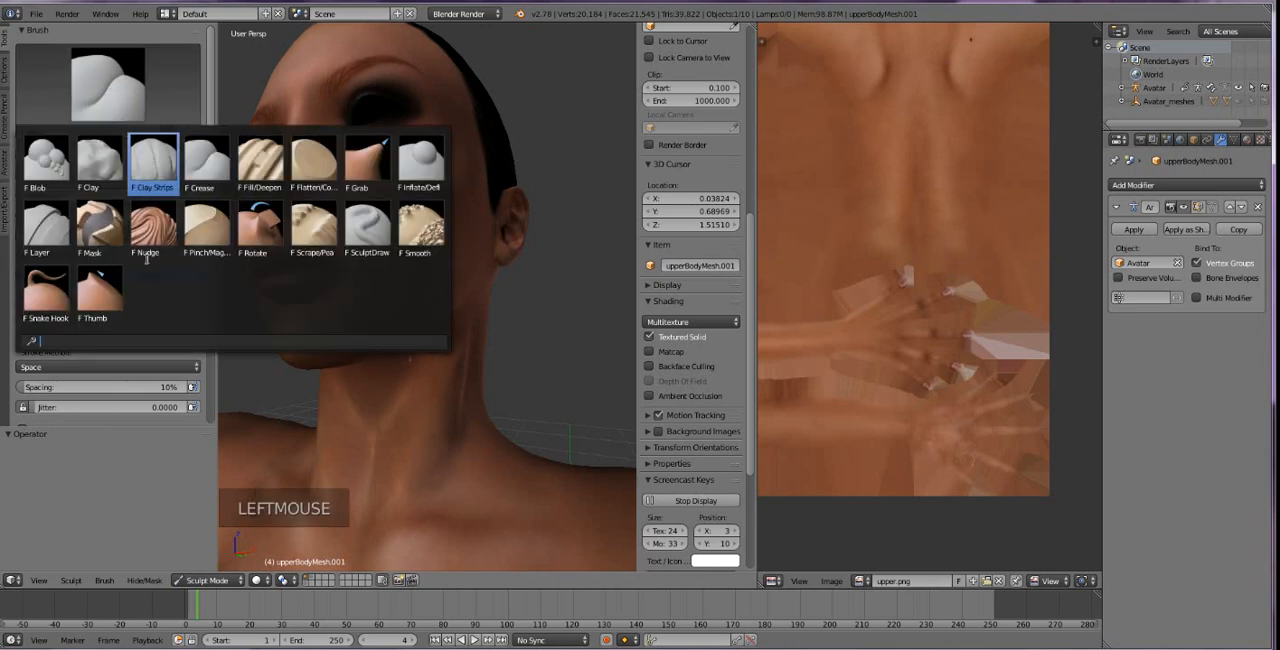
{"action": "left_click", "coordinate": [420, 228]}
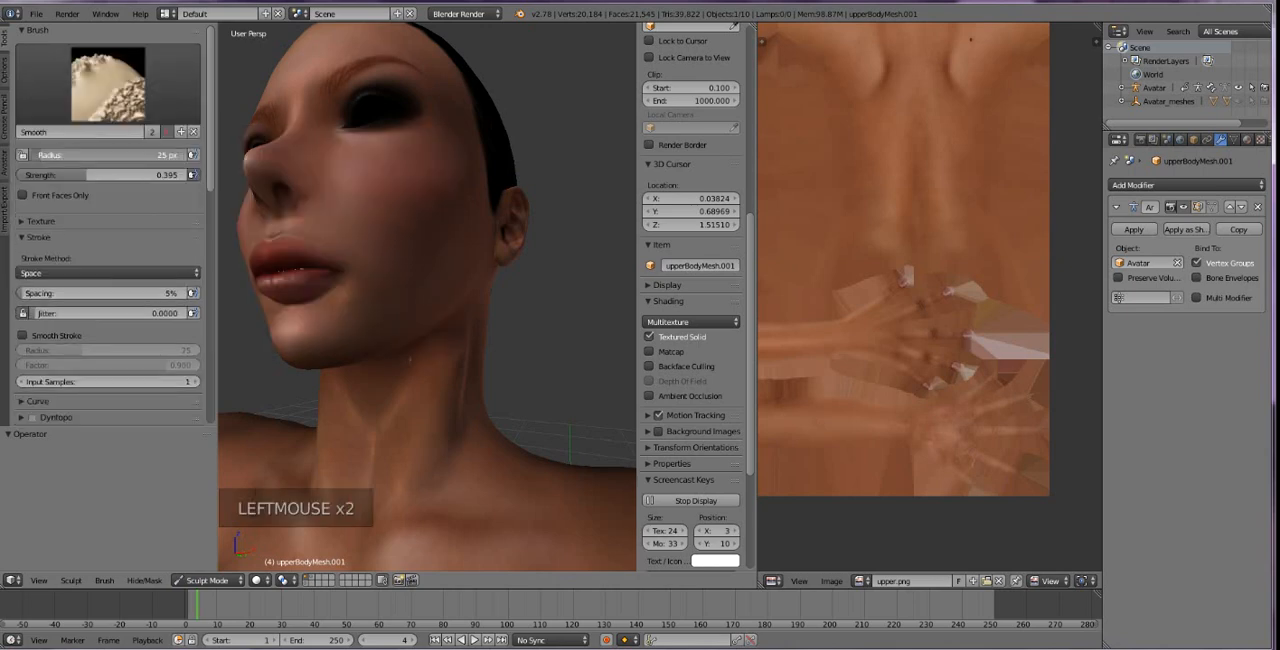
{"action": "left_click_drag", "start_coordinate": [40, 155], "coordinate": [54, 155]}
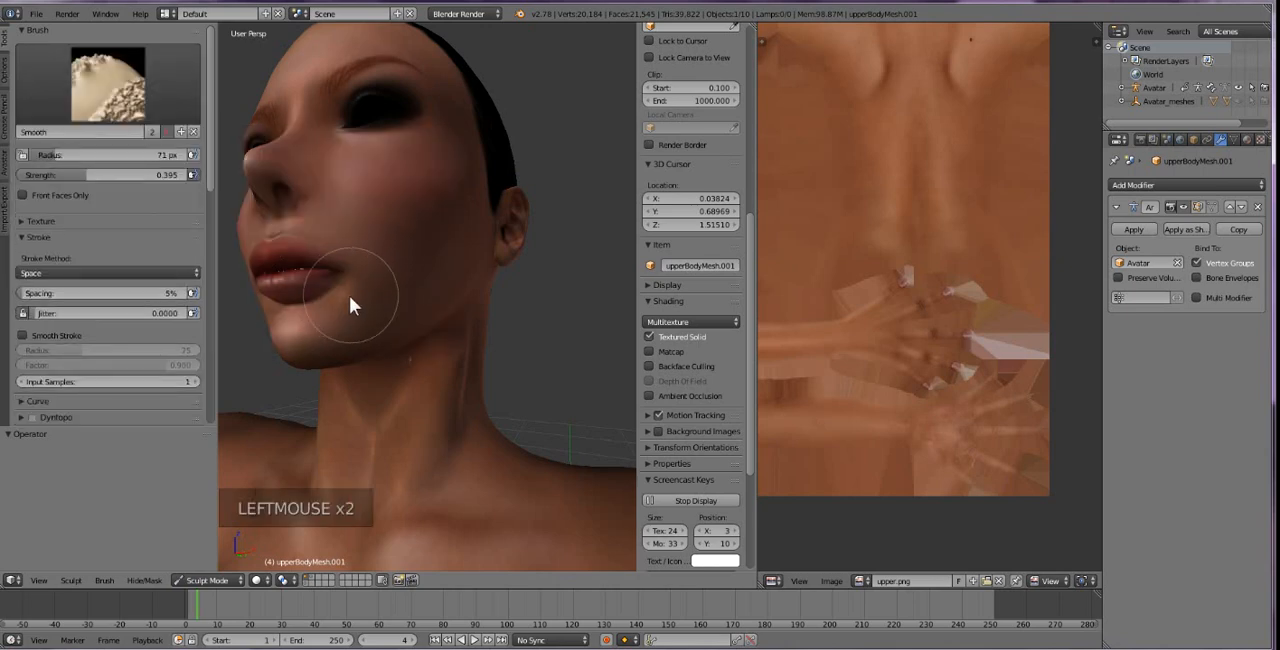
{"action": "mouse_move", "coordinate": [348, 292]}
{"action": "left_mouse_down"}
{"action": "mouse_move", "coordinate": [298, 312]}
{"action": "mouse_move", "coordinate": [323, 316]}
{"action": "left_mouse_up"}
{"action": "key", "text": "ctrl+z"}
Return the viewport to orthographic projection and frame the face closely from the front.
{"action": "scroll", "coordinate": [420, 325], "scroll_direction": "down", "scroll_amount": 2}
{"action": "middle_click_drag", "start_coordinate": [437, 323], "coordinate": [460, 343]}
{"action": "scroll", "coordinate": [495, 352], "scroll_direction": "up", "scroll_amount": 2}
{"action": "key", "text": "KP_5"}
{"action": "scroll", "coordinate": [456, 355], "scroll_direction": "up", "scroll_amount": 6}
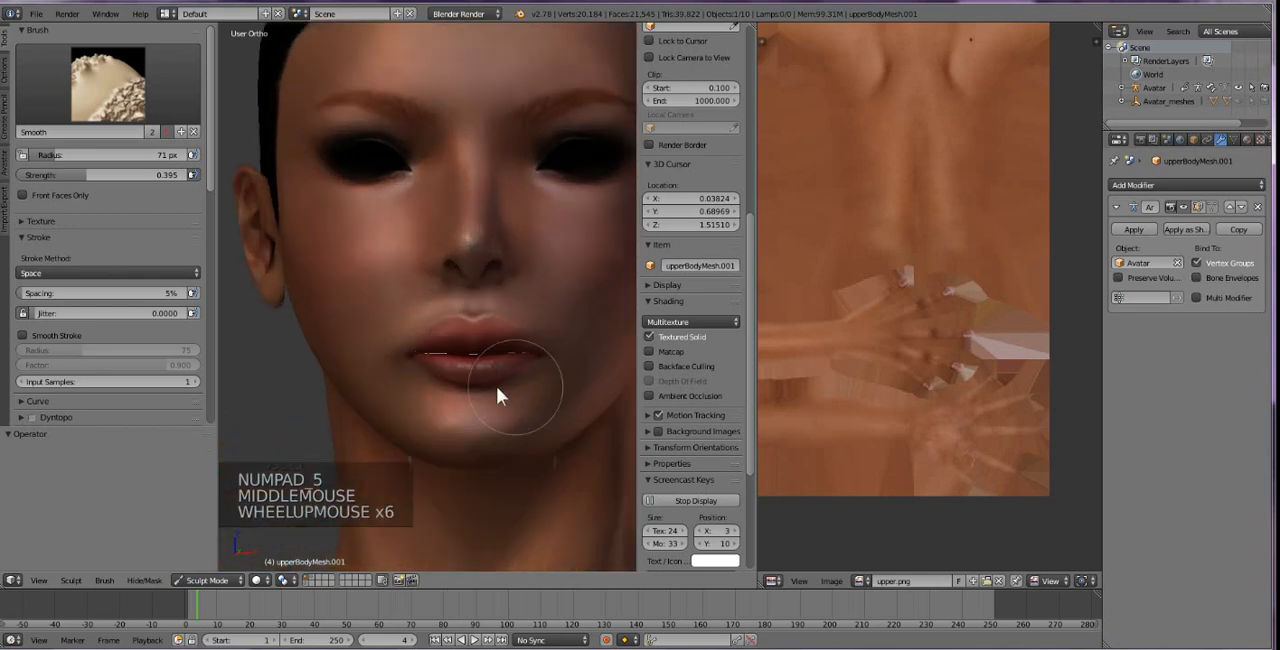
Try inflating the lips using the Inflate/Deflate brush with a 71 px radius and 0.500 strength.
{"action": "left_click", "coordinate": [99, 93]}
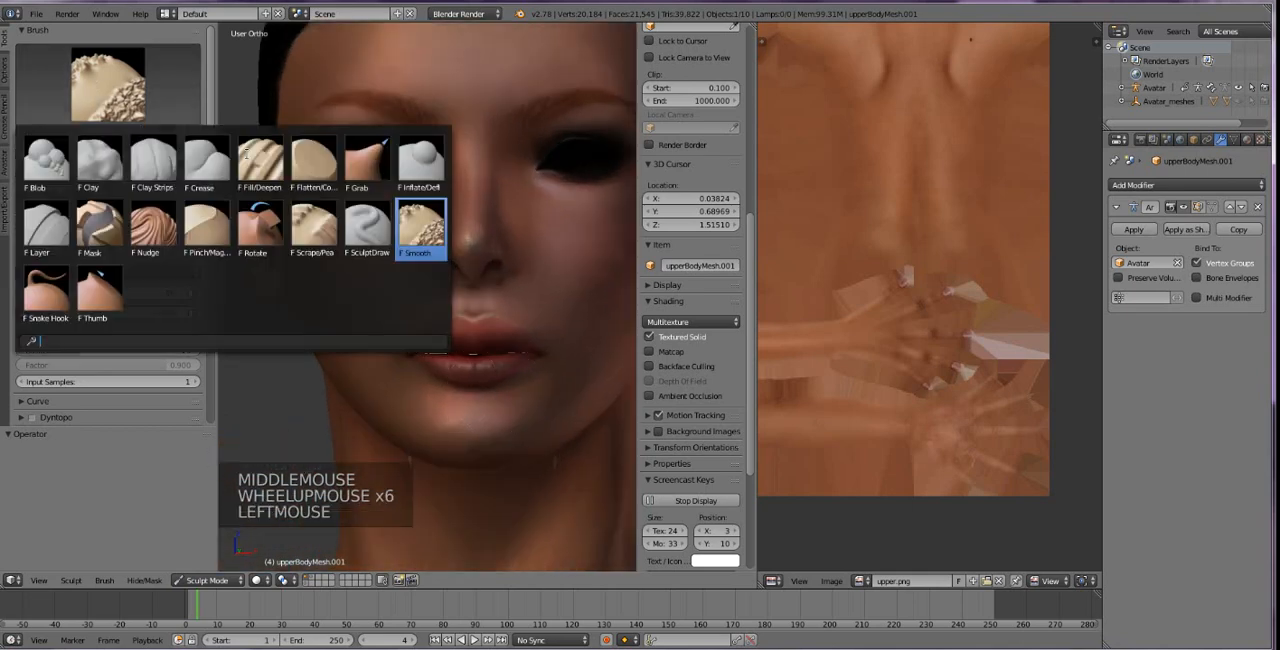
{"action": "left_click", "coordinate": [375, 168]}
{"action": "left_click", "coordinate": [108, 68]}
{"action": "left_click", "coordinate": [424, 172]}
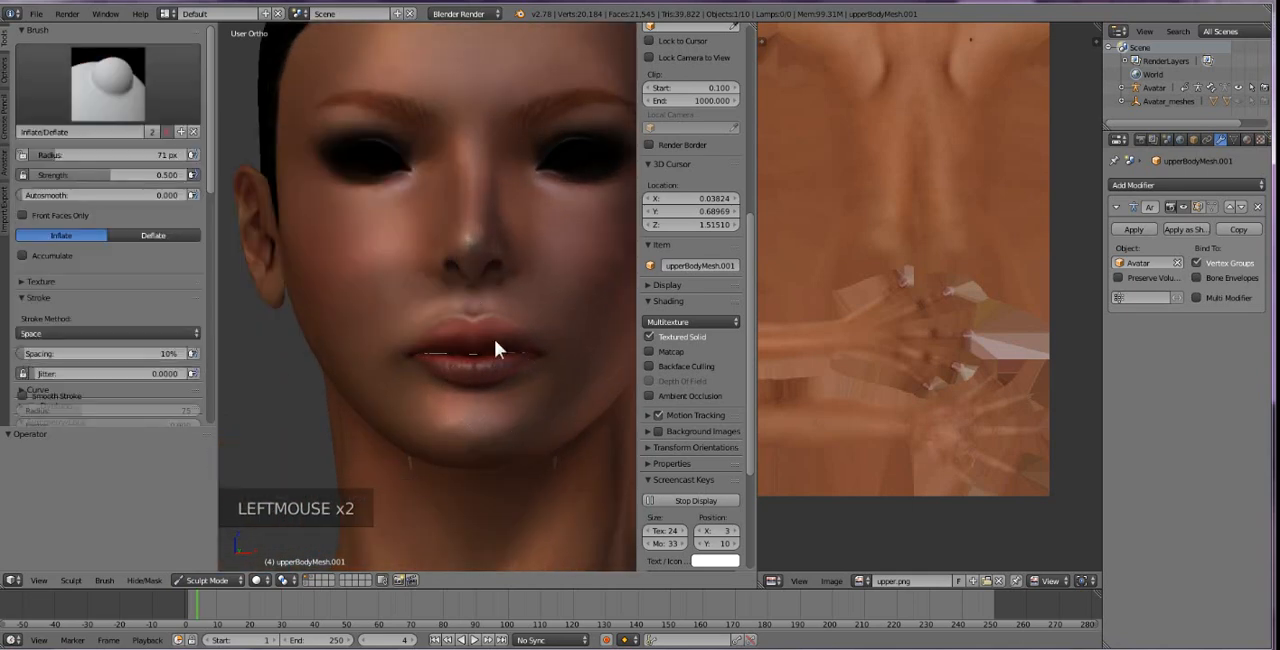
{"action": "mouse_move", "coordinate": [473, 364]}
{"action": "left_mouse_down"}
{"action": "mouse_move", "coordinate": [429, 363]}
{"action": "mouse_move", "coordinate": [522, 378]}
{"action": "left_mouse_up"}
{"action": "left_click", "coordinate": [524, 368]}
Revert the face sculpt to the oldest Smooth Brush entry in the undo history.
{"action": "scroll", "coordinate": [500, 400], "scroll_direction": "down", "scroll_amount": 2}
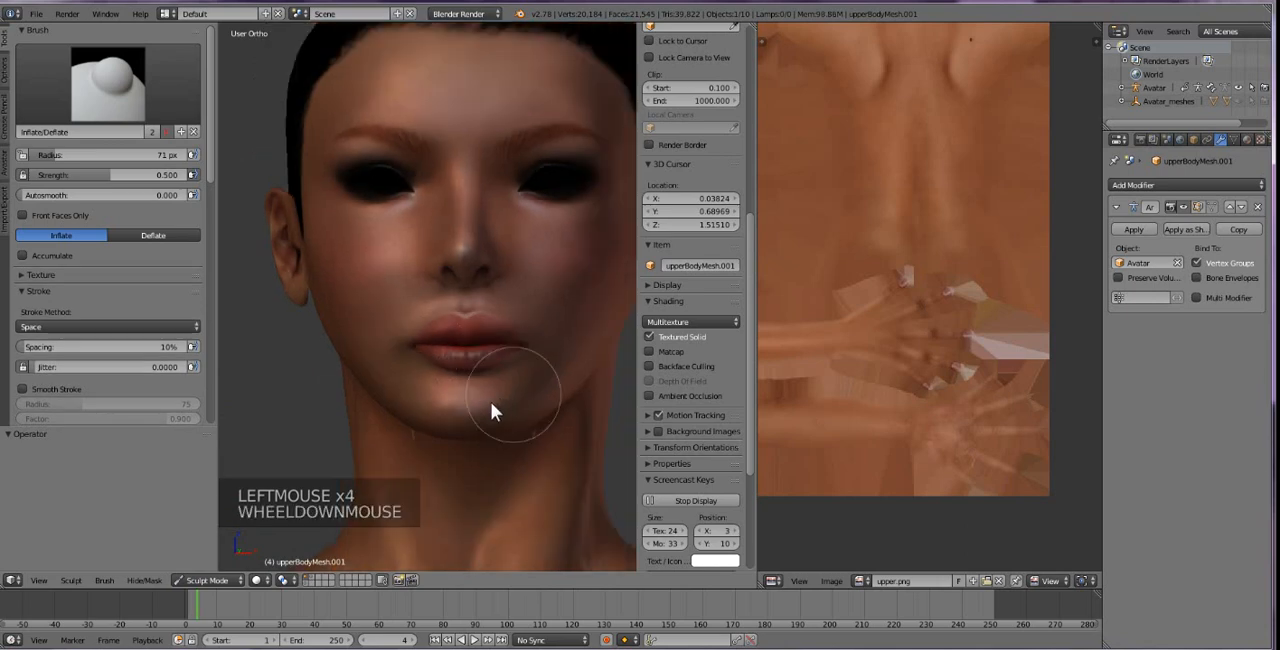
{"action": "middle_click_drag", "start_coordinate": [491, 402], "coordinate": [458, 375]}
{"action": "scroll", "coordinate": [403, 329], "scroll_direction": "down", "scroll_amount": 3}
{"action": "scroll", "coordinate": [403, 329], "scroll_direction": "down", "scroll_amount": 1}
{"action": "scroll", "coordinate": [491, 393], "scroll_direction": "up", "scroll_amount": 1}
{"action": "scroll", "coordinate": [491, 393], "scroll_direction": "up", "scroll_amount": 2}
{"action": "key", "text": "ctrl+alt+z"}
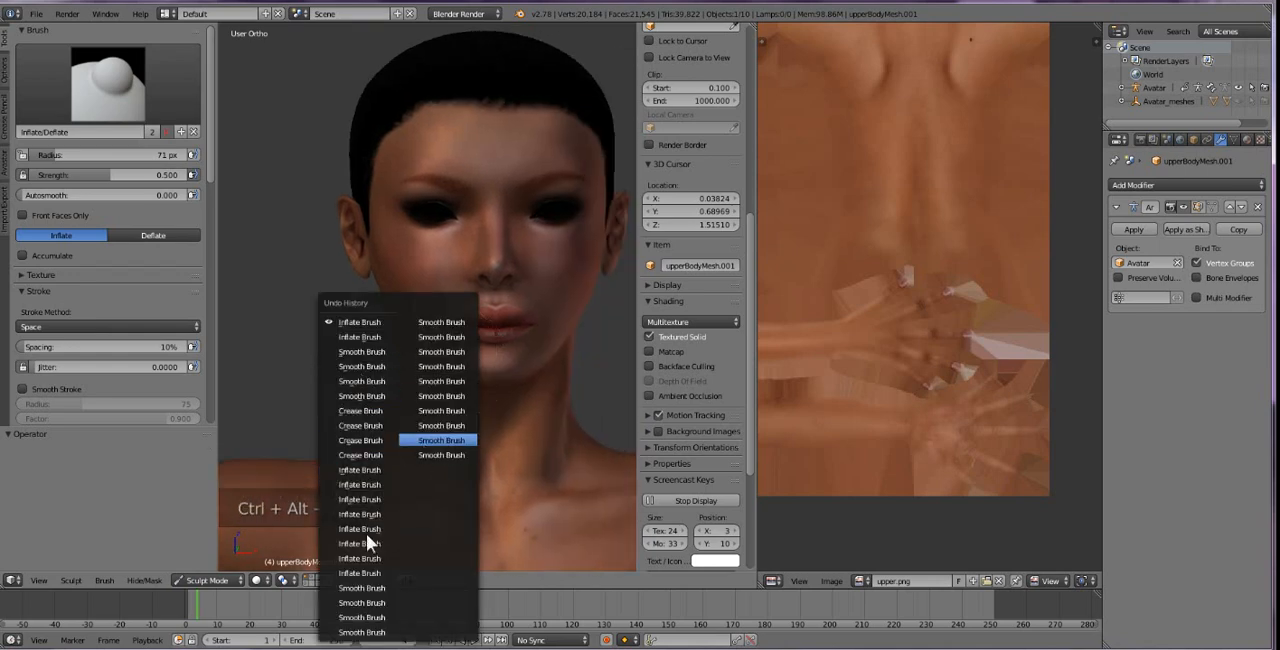
{"action": "left_click", "coordinate": [439, 455]}
{"action": "scroll", "coordinate": [424, 397], "scroll_direction": "up", "scroll_amount": 1}
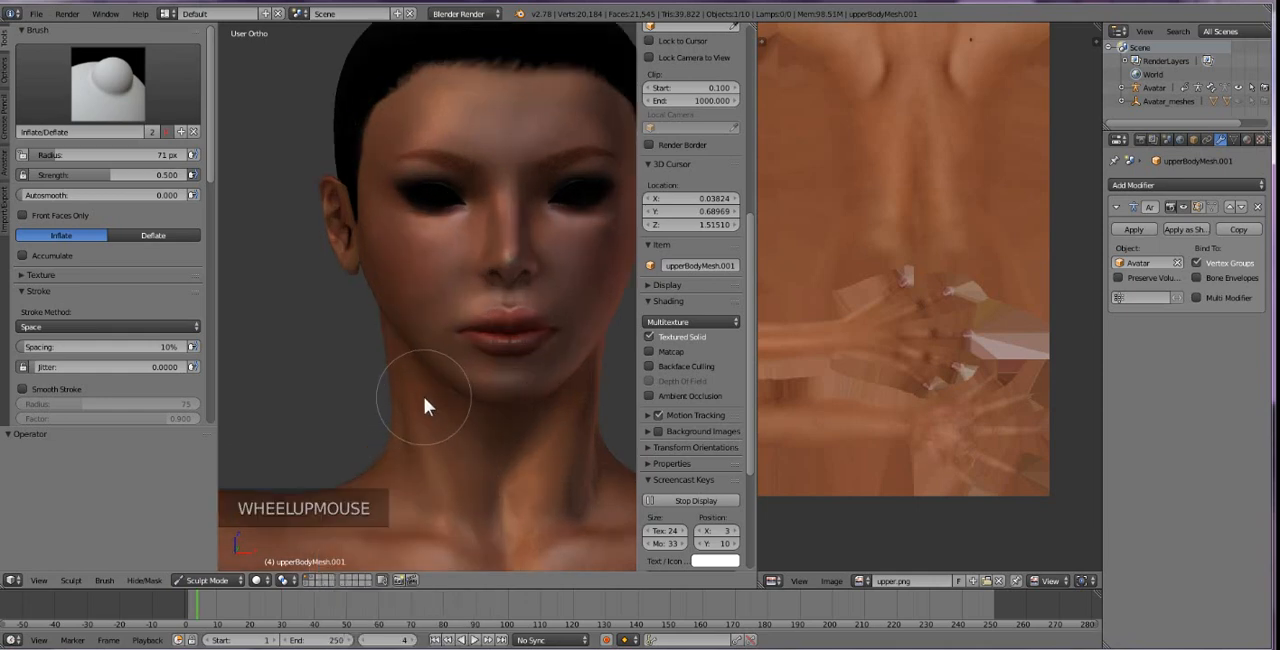
Turn off Textured Solid shading and smooth the cheek below the eye with the Smooth brush at 71 px.
{"action": "left_click", "coordinate": [654, 336]}
{"action": "left_click", "coordinate": [654, 336]}
{"action": "left_click", "coordinate": [654, 336]}
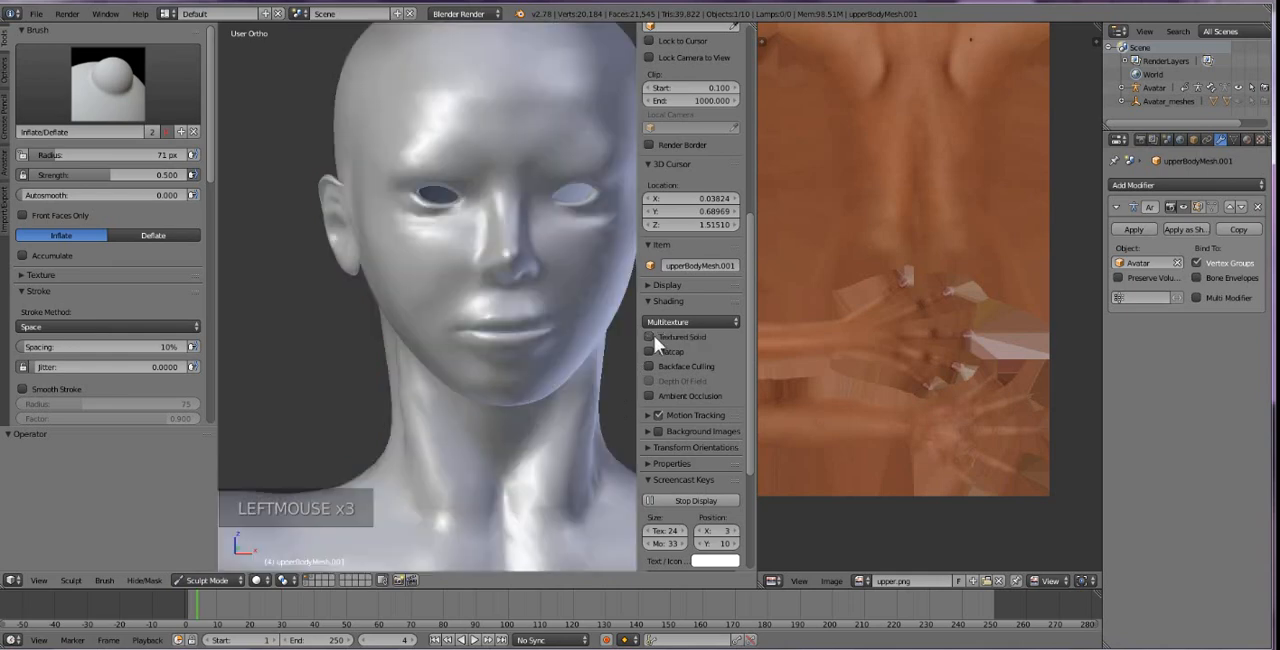
{"action": "left_click", "coordinate": [90, 88]}
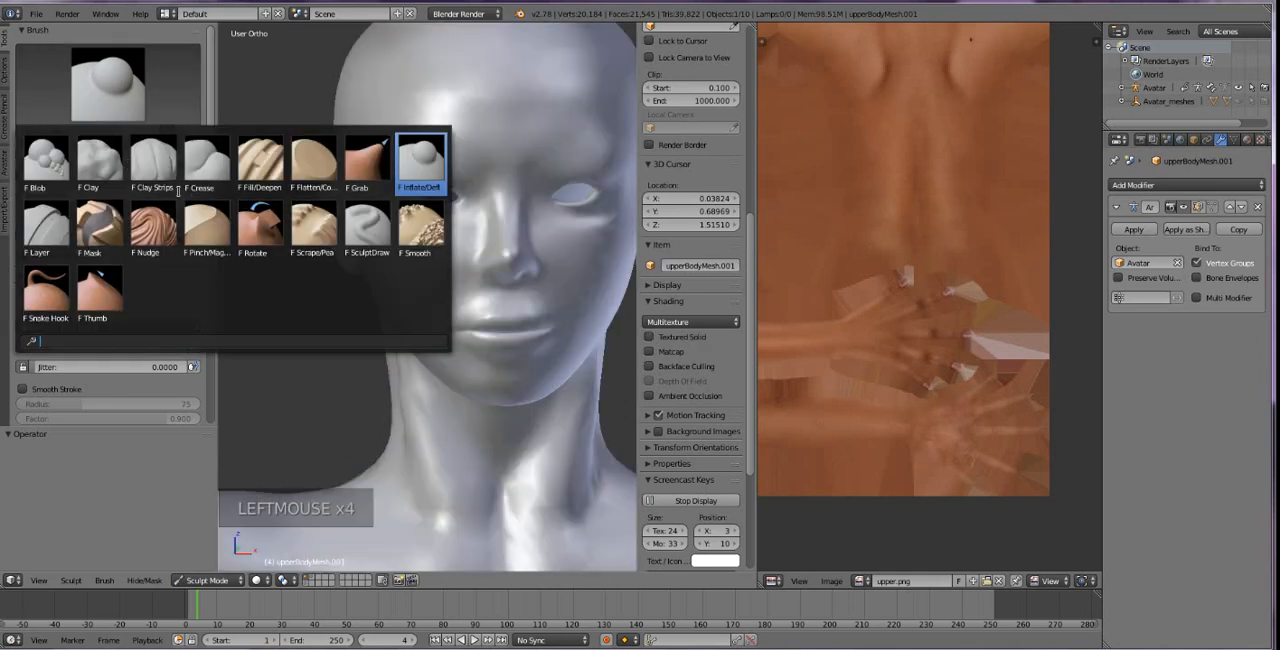
{"action": "left_click", "coordinate": [420, 230]}
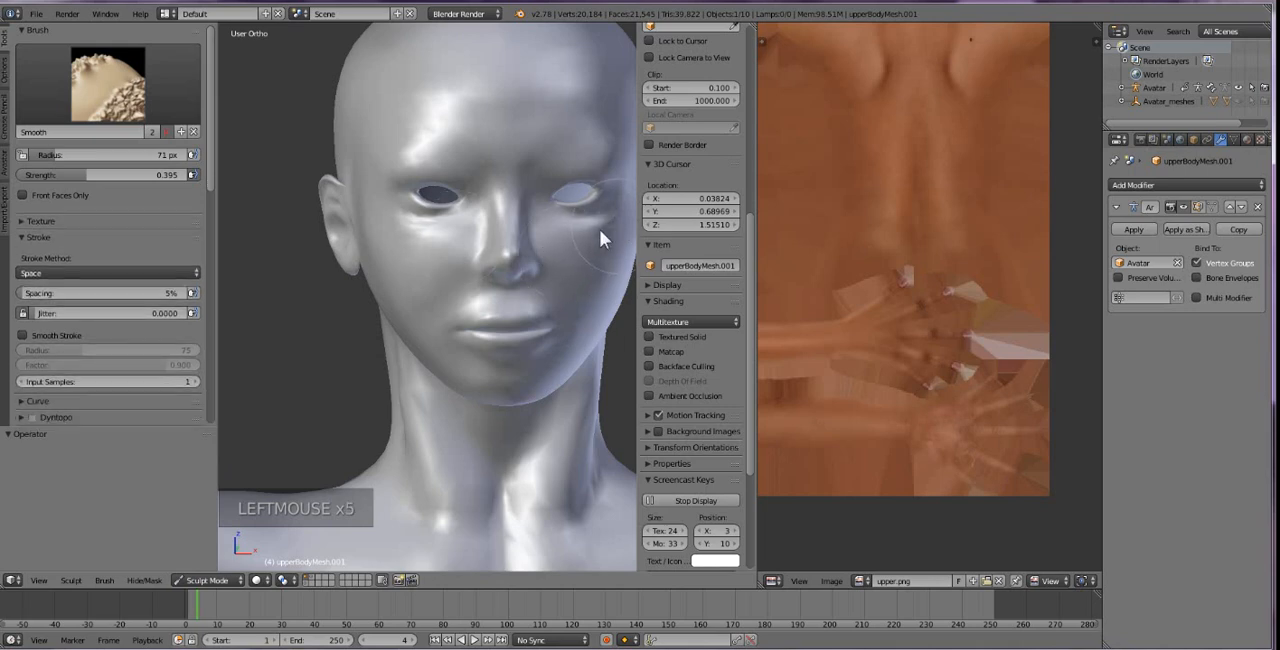
{"action": "mouse_move", "coordinate": [622, 220]}
{"action": "left_mouse_down"}
{"action": "mouse_move", "coordinate": [596, 229]}
{"action": "mouse_move", "coordinate": [609, 266]}
{"action": "mouse_move", "coordinate": [566, 303]}
{"action": "left_mouse_up"}
Crease the skin below the lower lip using a 40 px radius and 0.558 strength, undoing the first, larger stroke.
{"action": "scroll", "coordinate": [490, 390], "scroll_direction": "down", "scroll_amount": 1}
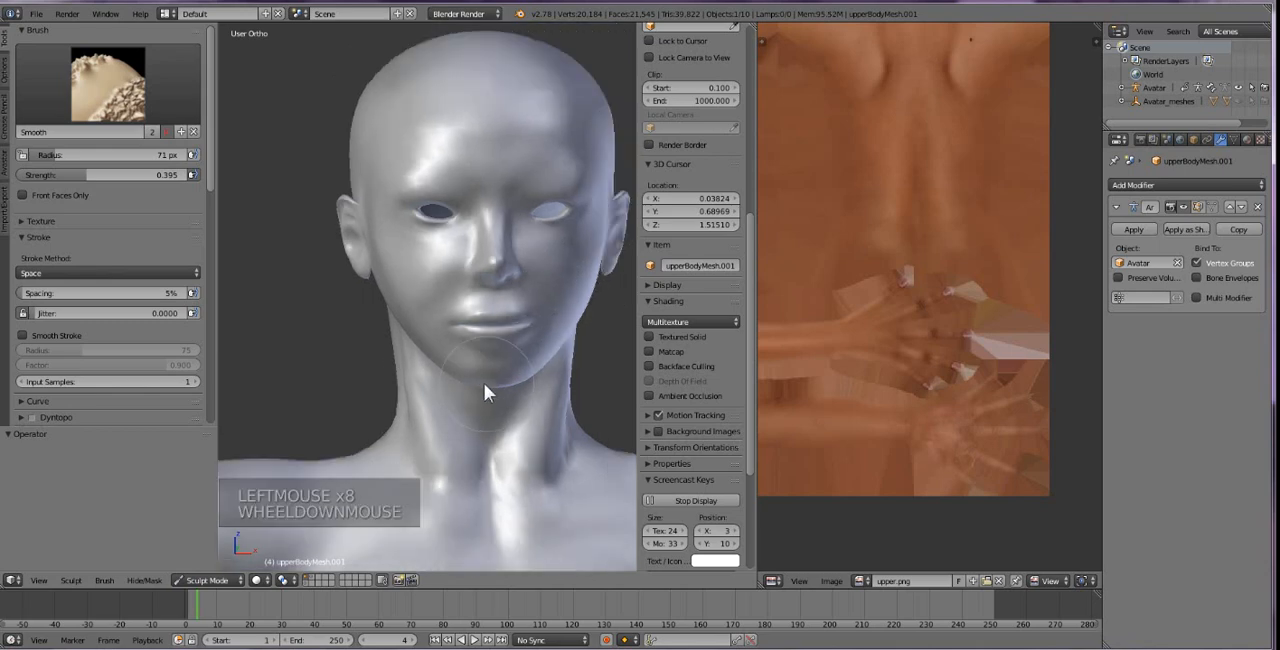
{"action": "middle_click_drag", "start_coordinate": [486, 389], "coordinate": [449, 356]}
{"action": "scroll", "coordinate": [440, 358], "scroll_direction": "up", "scroll_amount": 2}
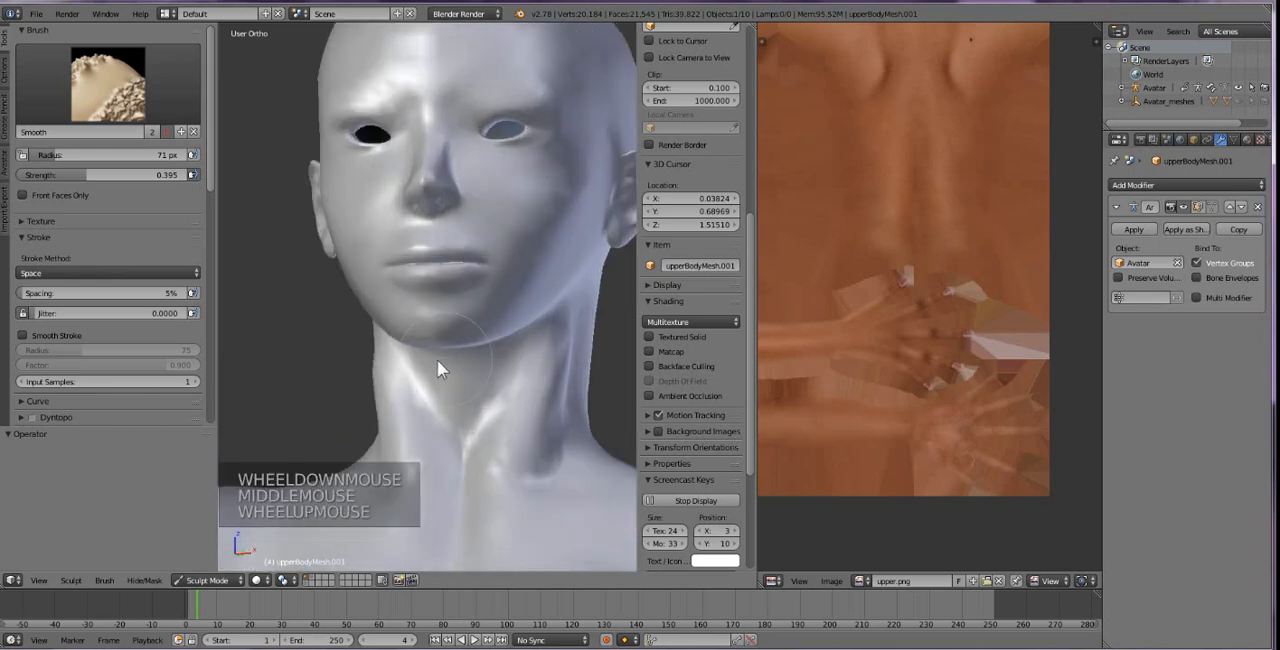
{"action": "scroll", "coordinate": [468, 338], "scroll_direction": "up", "scroll_amount": 1}
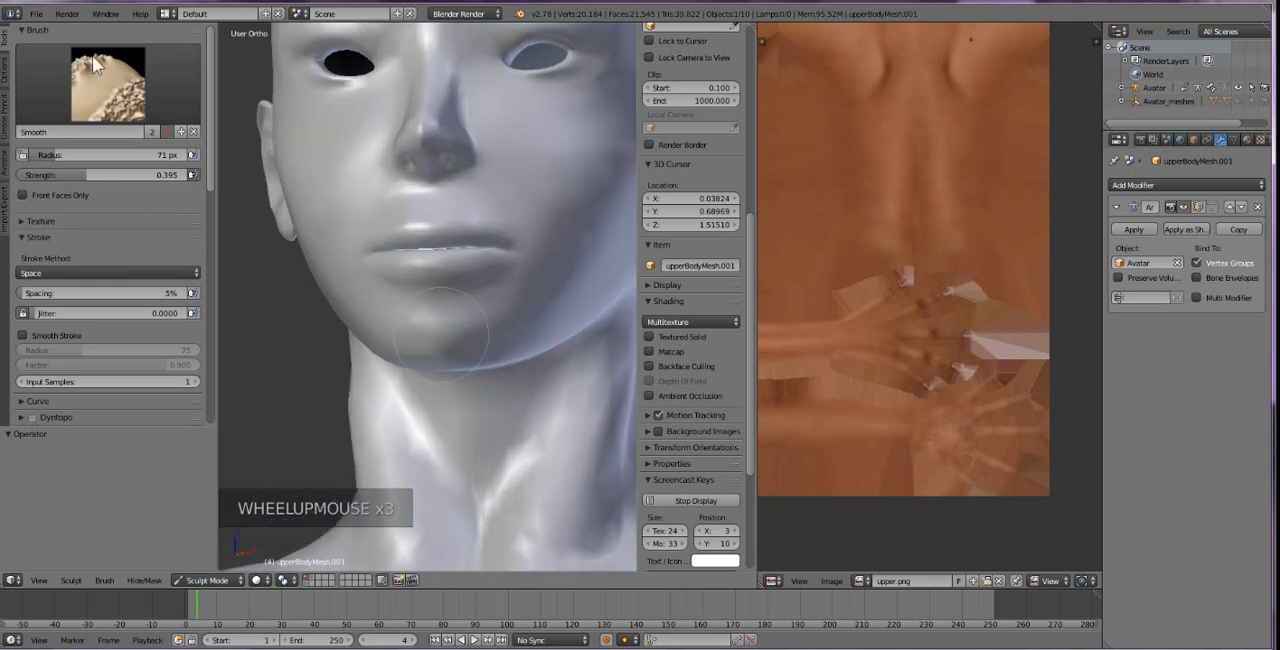
{"action": "left_click", "coordinate": [95, 70]}
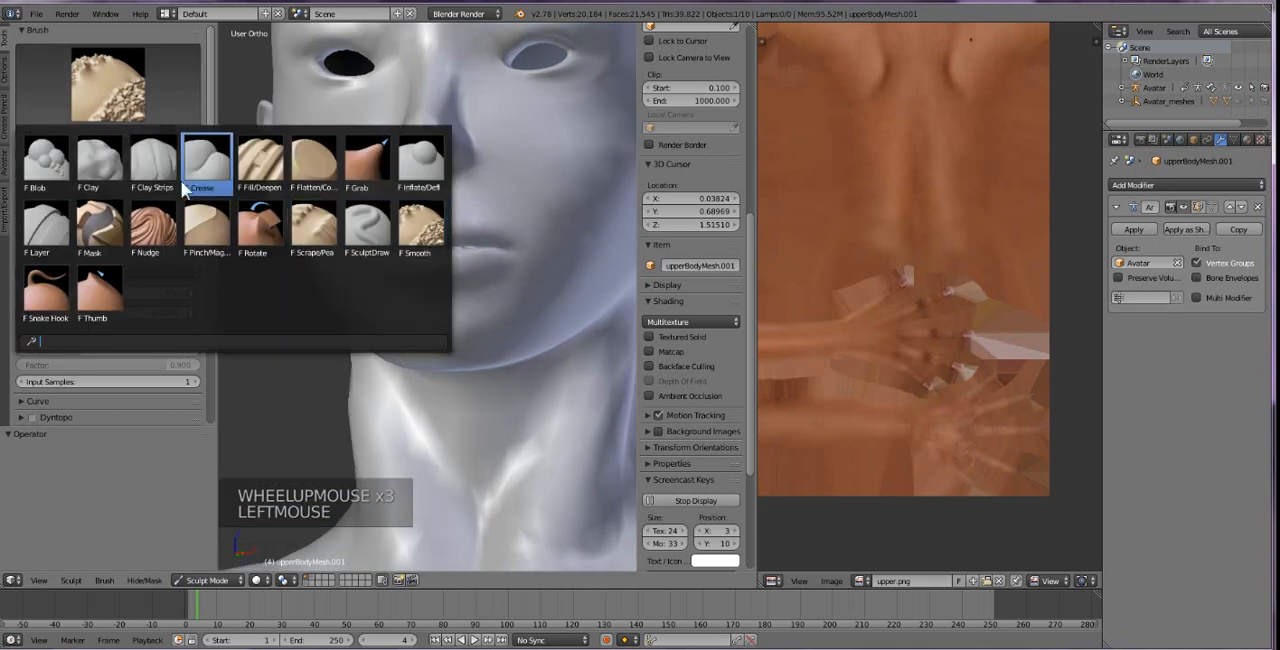
{"action": "left_click", "coordinate": [206, 165]}
{"action": "left_click", "coordinate": [120, 155]}
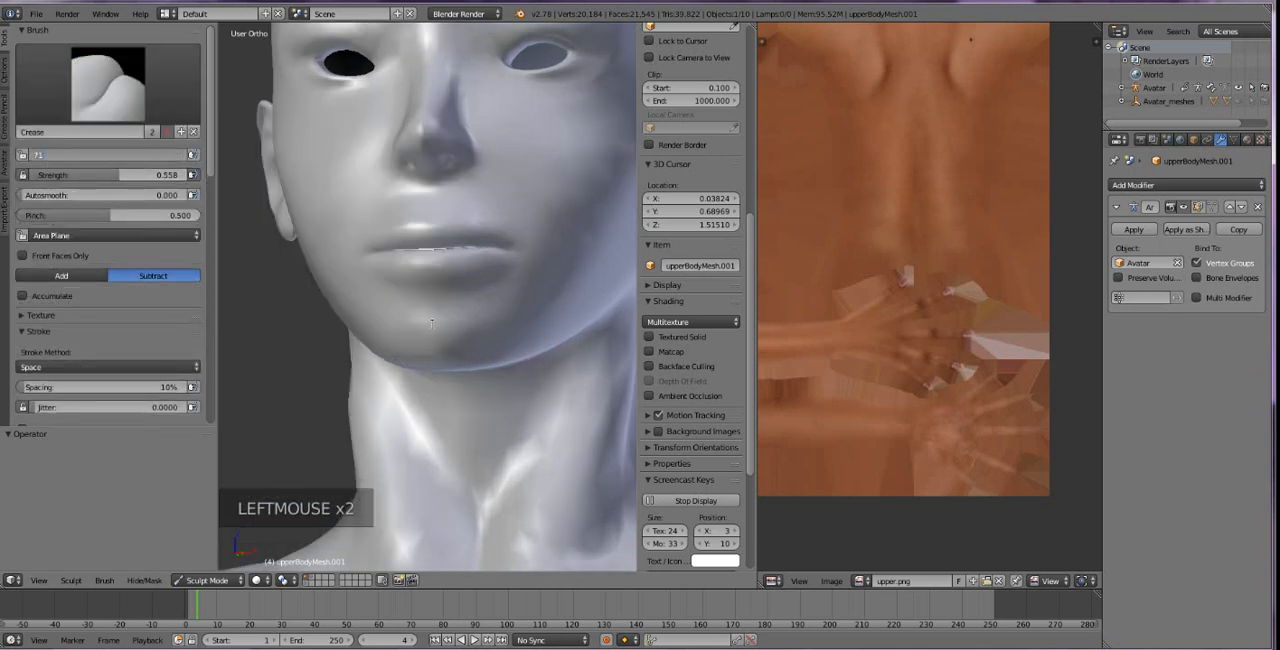
{"action": "left_click", "coordinate": [406, 288]}
{"action": "left_click_drag", "start_coordinate": [385, 290], "coordinate": [438, 311]}
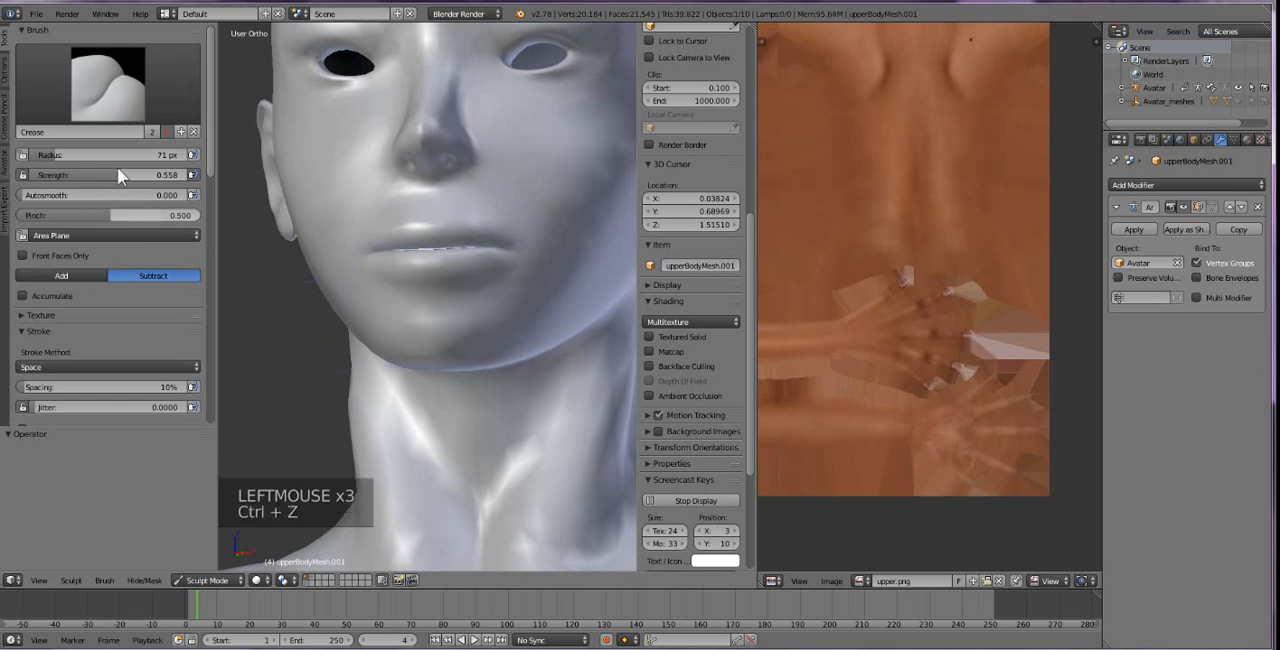
{"action": "left_click_drag", "start_coordinate": [55, 156], "coordinate": [33, 156]}
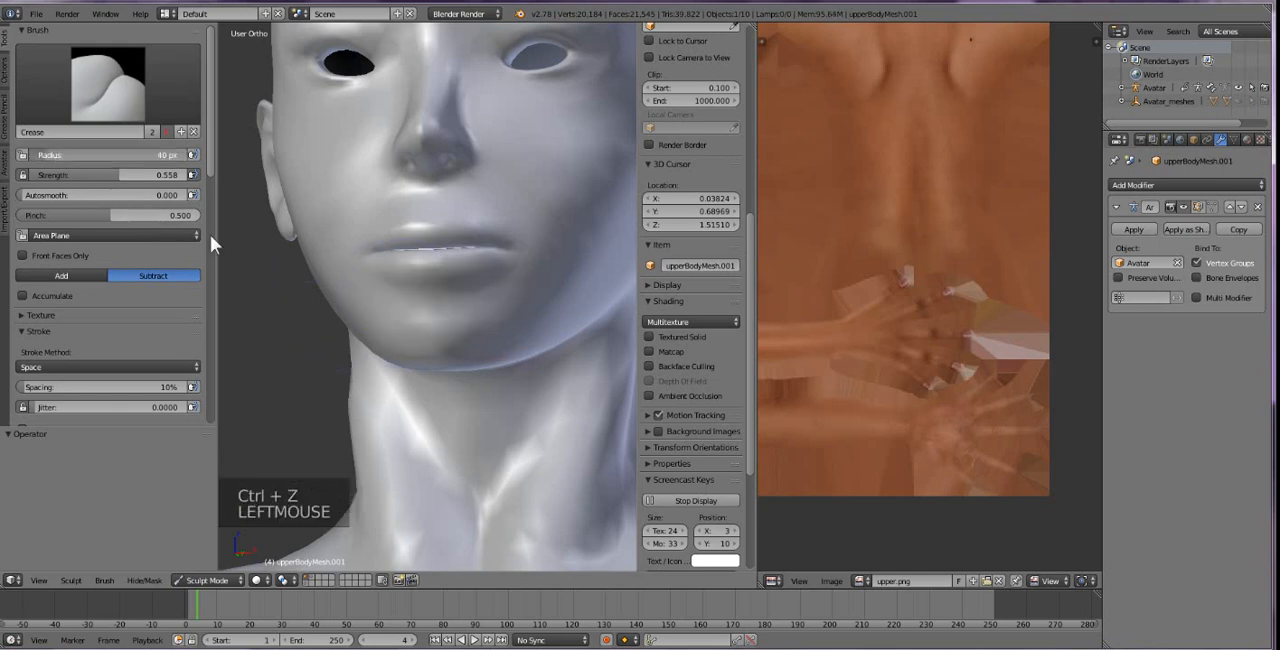
{"action": "left_click_drag", "start_coordinate": [432, 293], "coordinate": [486, 287]}
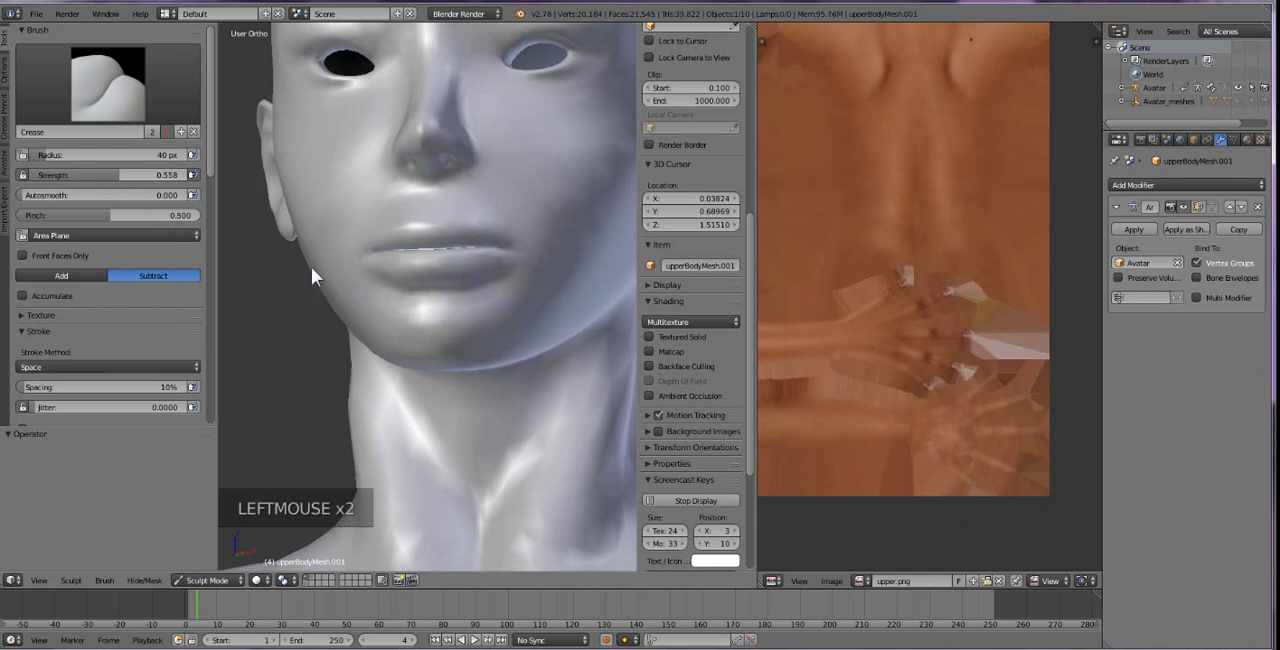
Inflate the lower lip using a 121 px radius and 0.500 strength, and check the mouth with Textured Solid shading.
{"action": "left_click", "coordinate": [83, 72]}
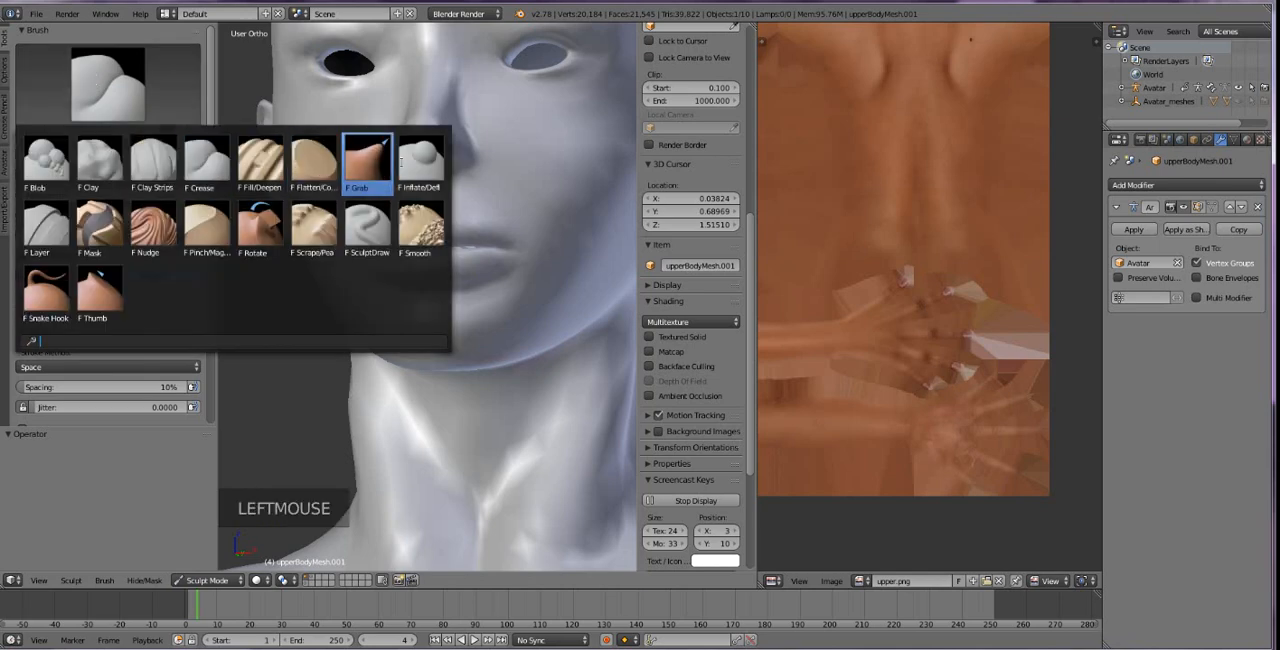
{"action": "left_click", "coordinate": [421, 160]}
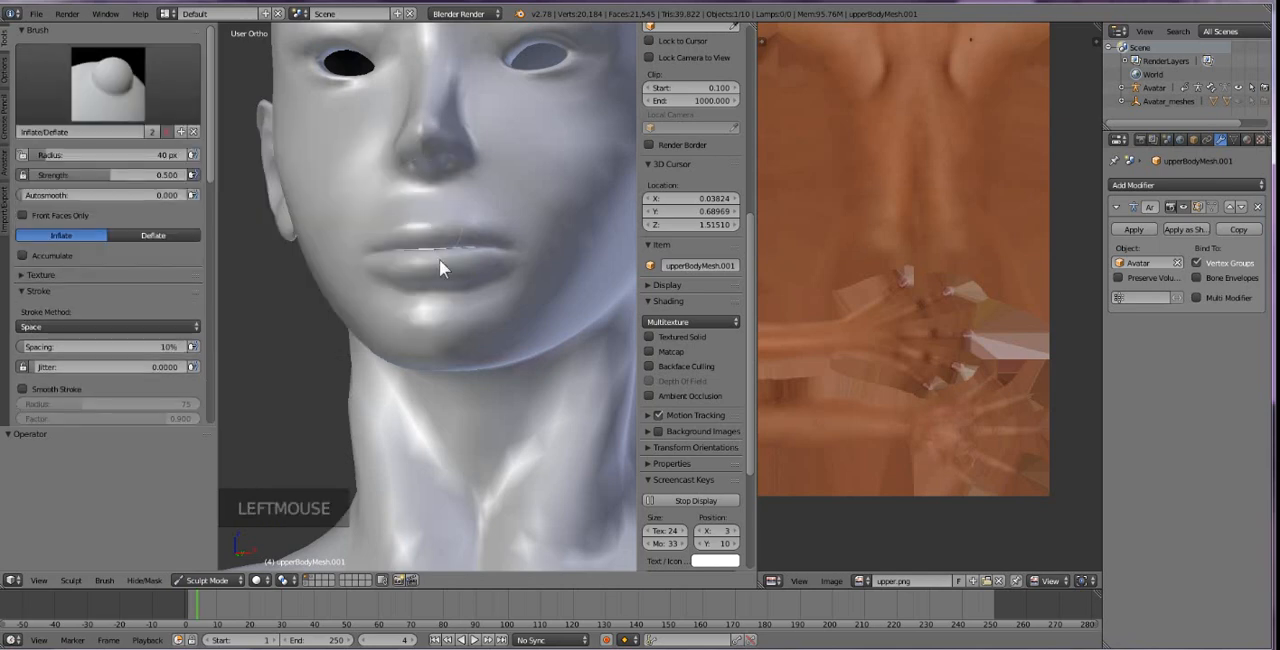
{"action": "left_click", "coordinate": [51, 155]}
{"action": "left_click_drag", "start_coordinate": [51, 155], "coordinate": [70, 155]}
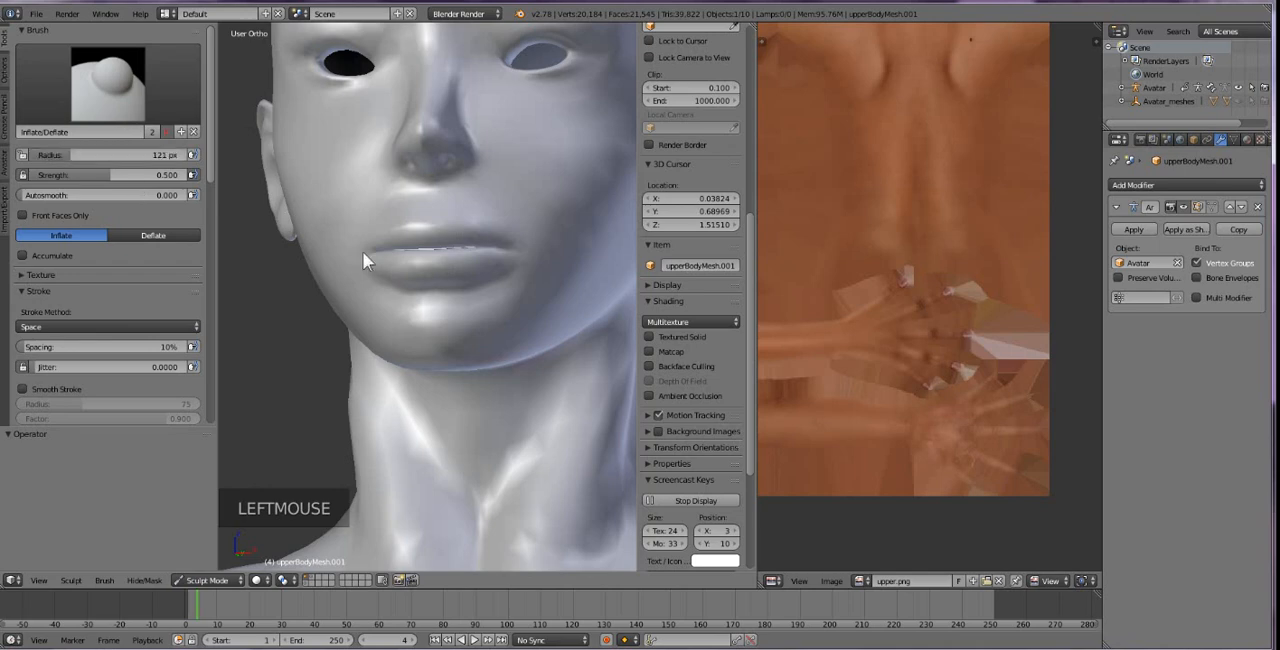
{"action": "left_click", "coordinate": [445, 257]}
{"action": "mouse_move", "coordinate": [424, 259]}
{"action": "left_mouse_down"}
{"action": "mouse_move", "coordinate": [499, 254]}
{"action": "mouse_move", "coordinate": [504, 271]}
{"action": "mouse_move", "coordinate": [430, 288]}
{"action": "left_mouse_up"}
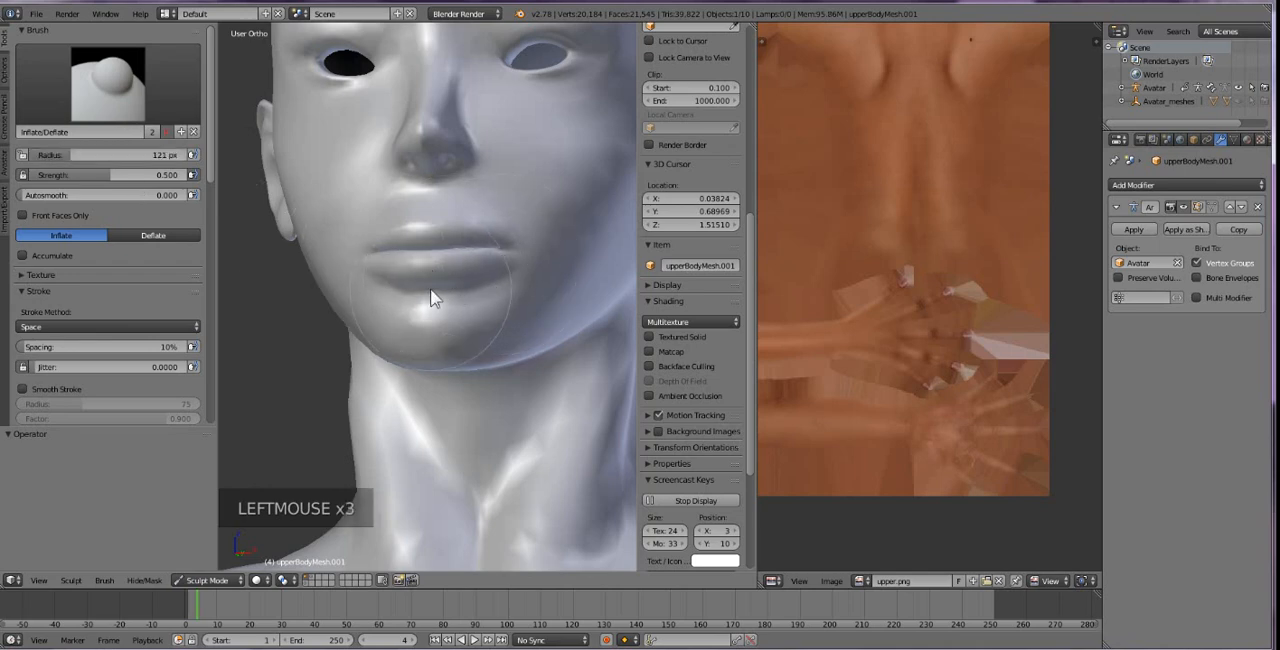
{"action": "left_click", "coordinate": [647, 337]}
{"action": "left_click", "coordinate": [646, 342]}
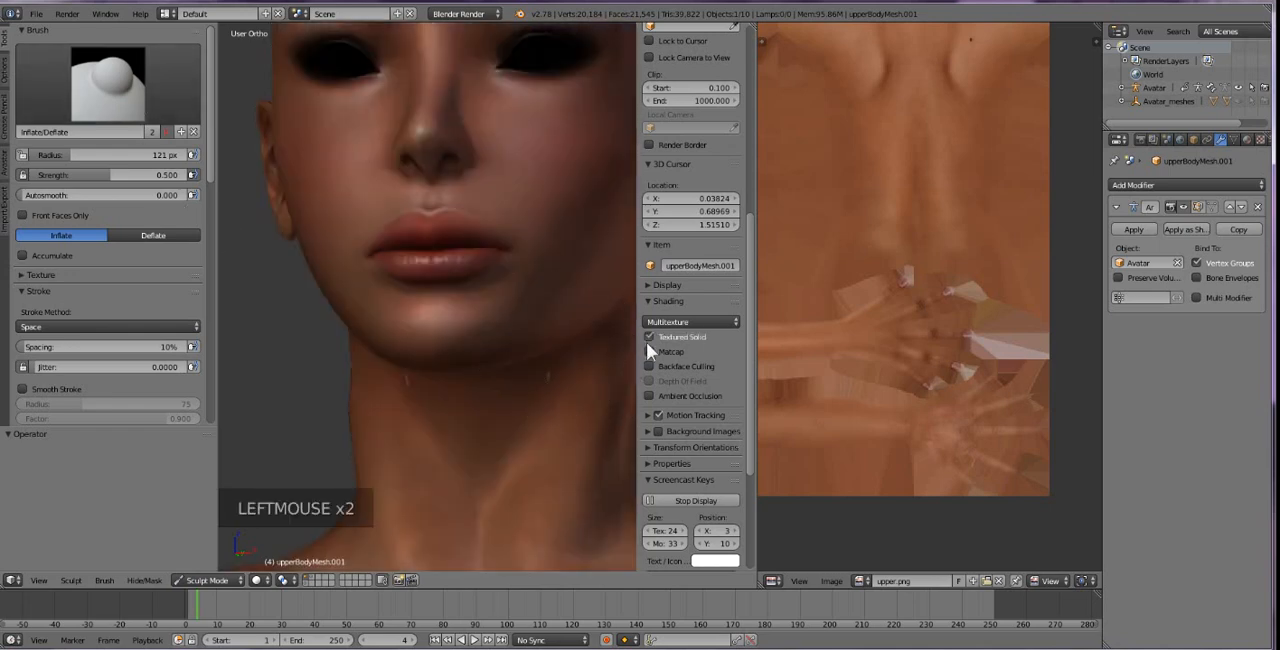
{"action": "left_click", "coordinate": [650, 337]}
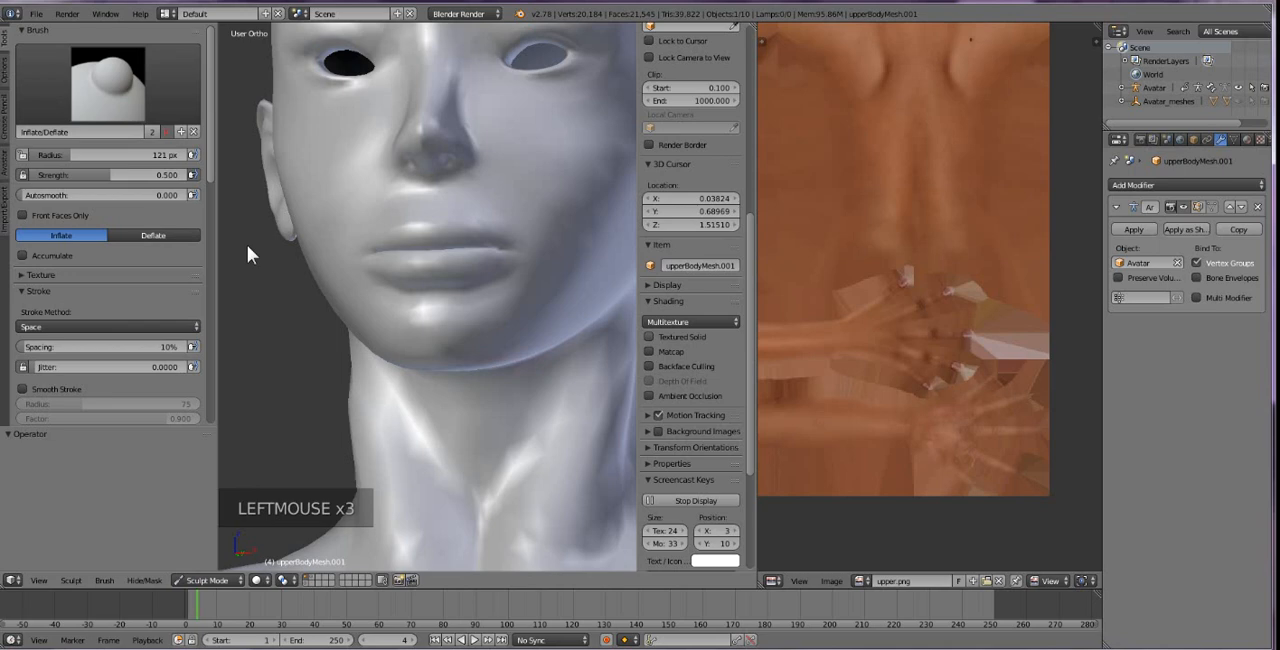
Reshape the lower edge of the lower lip with the Grab brush at a 55 px radius, undoing the first, larger pull.
{"action": "left_click", "coordinate": [109, 110]}
{"action": "left_click", "coordinate": [367, 160]}
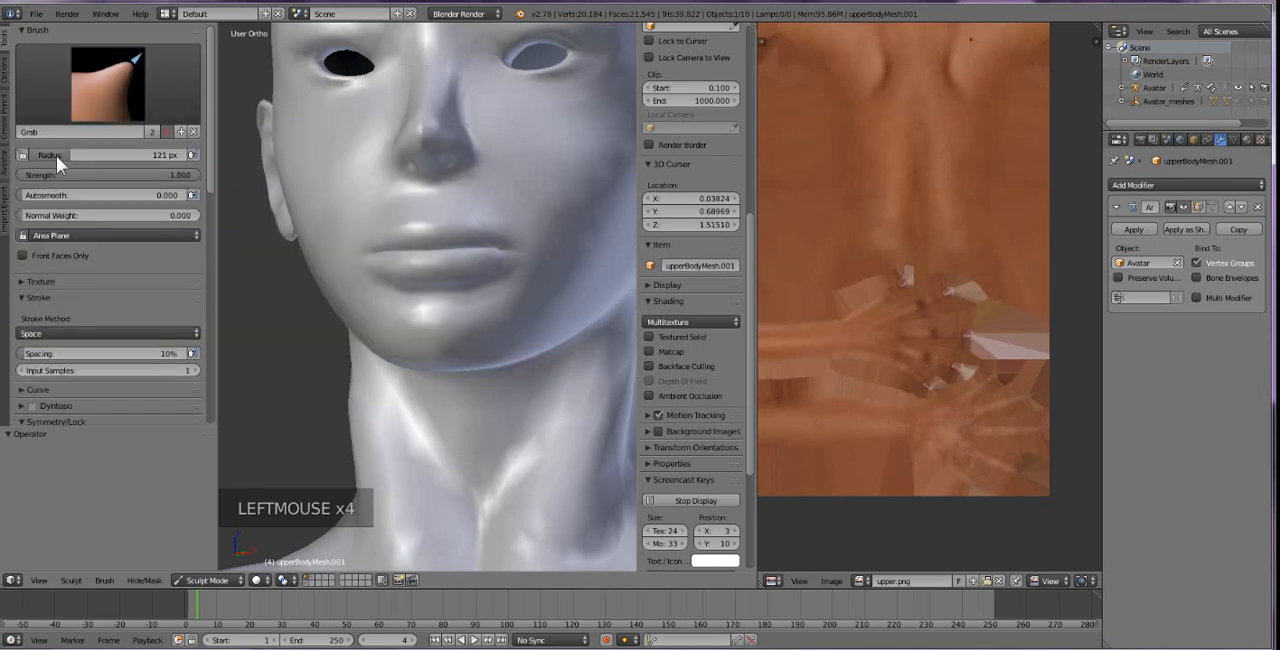
{"action": "left_click_drag", "start_coordinate": [70, 155], "coordinate": [65, 155]}
{"action": "key", "text": "ctrl+z"}
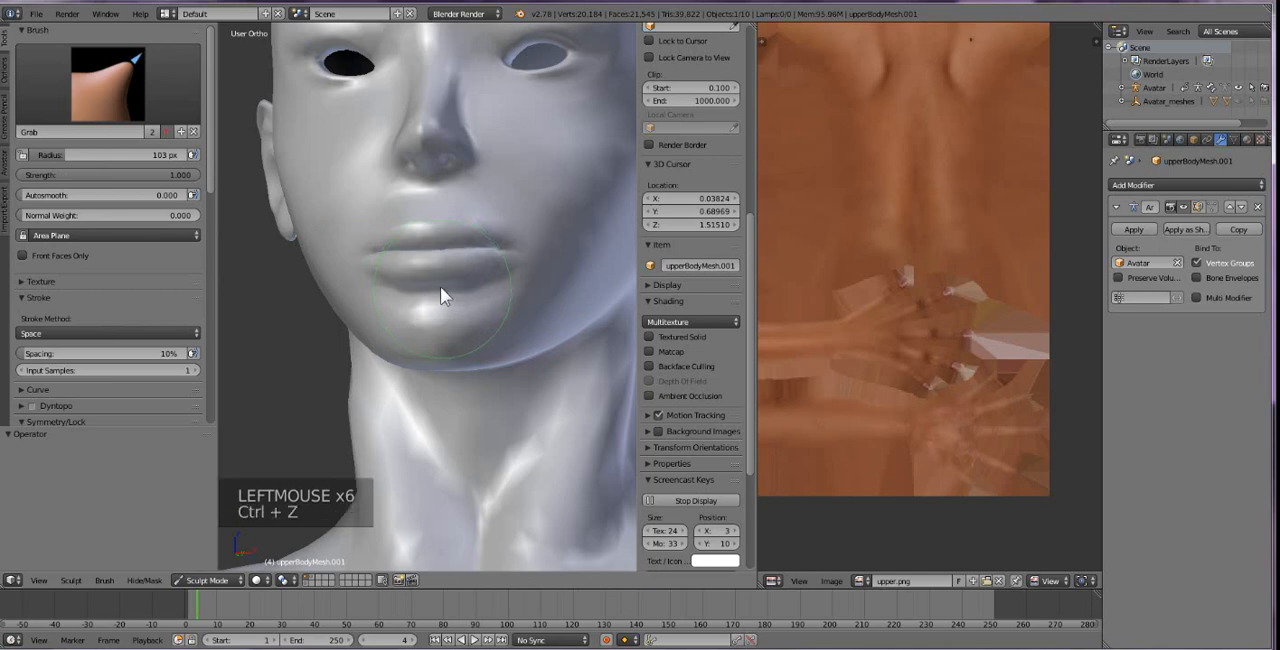
{"action": "left_click_drag", "start_coordinate": [60, 153], "coordinate": [47, 155]}
{"action": "left_click", "coordinate": [399, 284]}
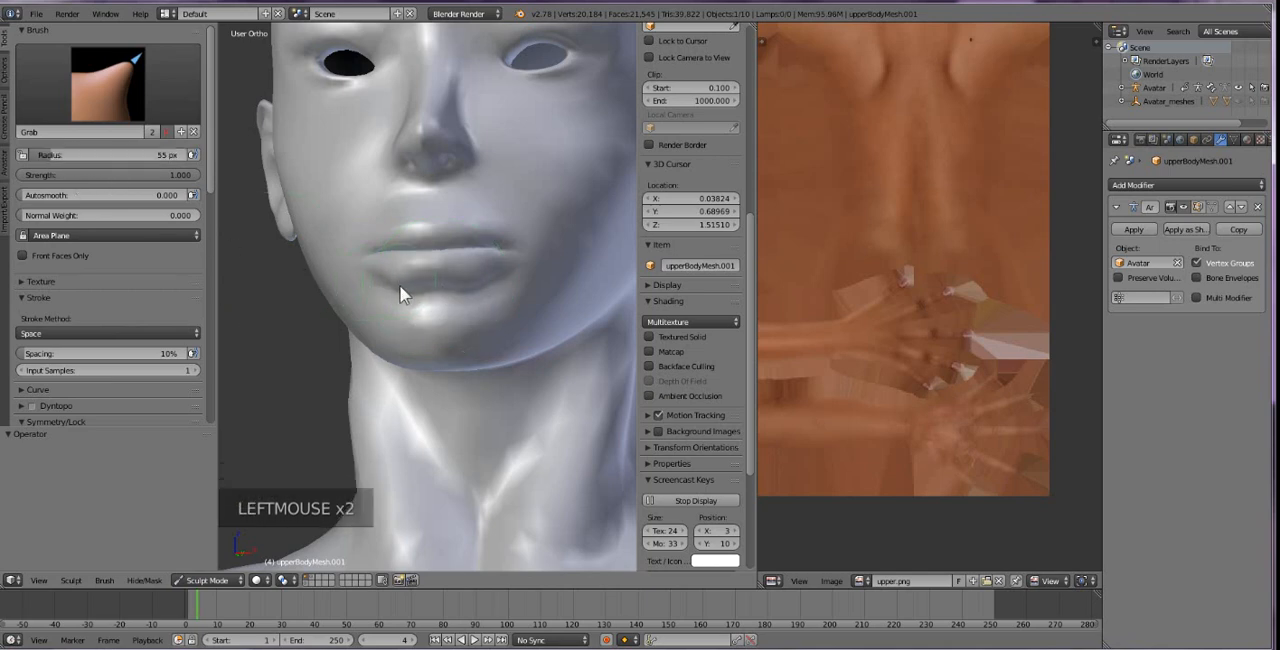
{"action": "left_click", "coordinate": [432, 292]}
Turn Textured Solid shading back on and inspect the lips and chin in side profile.
{"action": "left_click", "coordinate": [650, 337]}
{"action": "scroll", "coordinate": [512, 316], "scroll_direction": "down", "scroll_amount": 1}
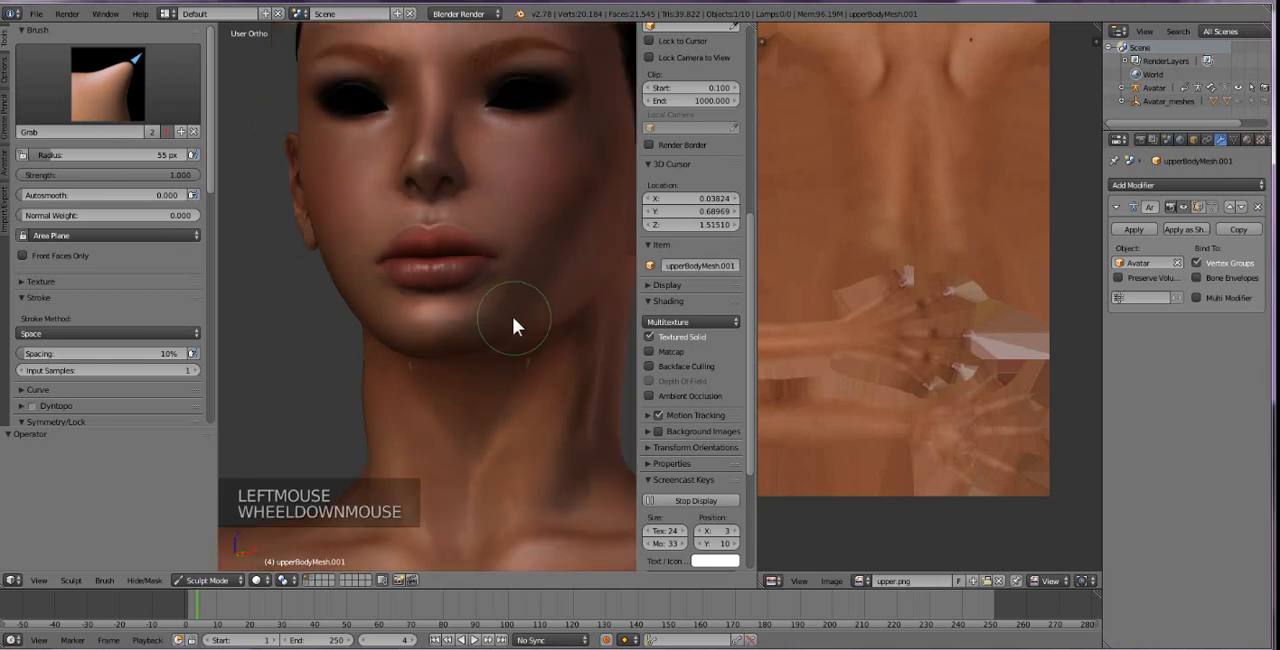
{"action": "scroll", "coordinate": [512, 316], "scroll_direction": "down", "scroll_amount": 3}
{"action": "middle_click_drag", "start_coordinate": [512, 316], "coordinate": [229, 329]}
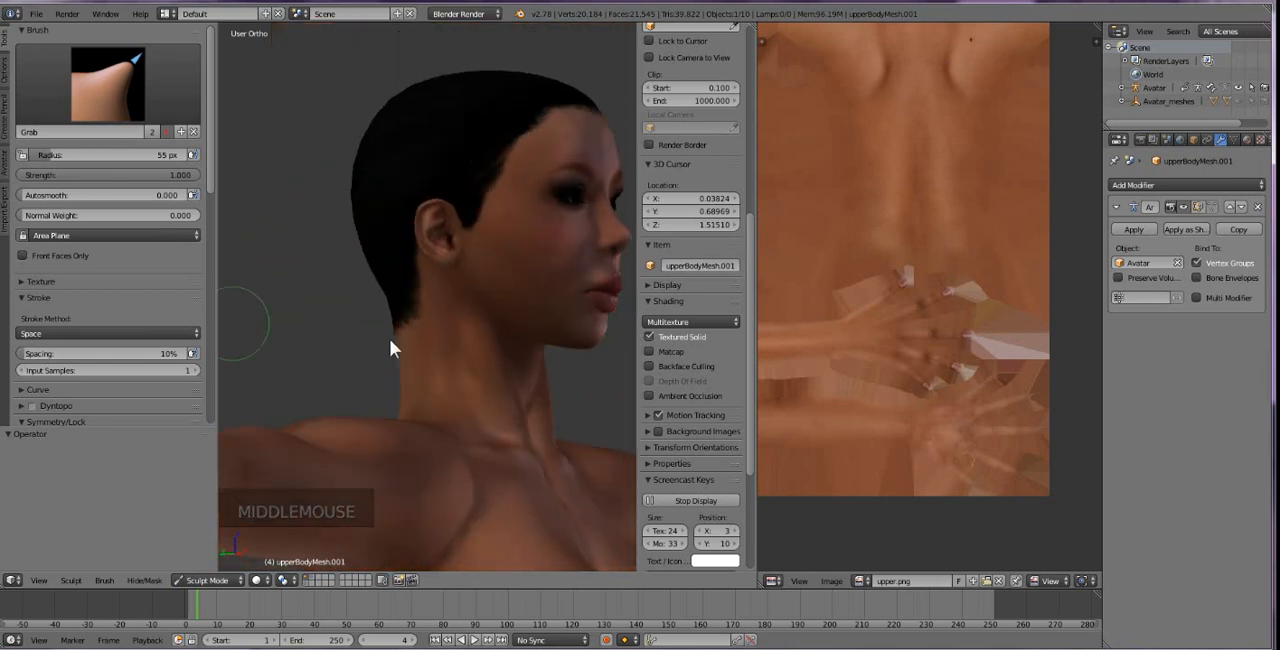
{"action": "middle_click_drag", "start_coordinate": [523, 389], "coordinate": [391, 369], "text": "shift"}
{"action": "scroll", "coordinate": [405, 365], "scroll_direction": "up", "scroll_amount": 2}
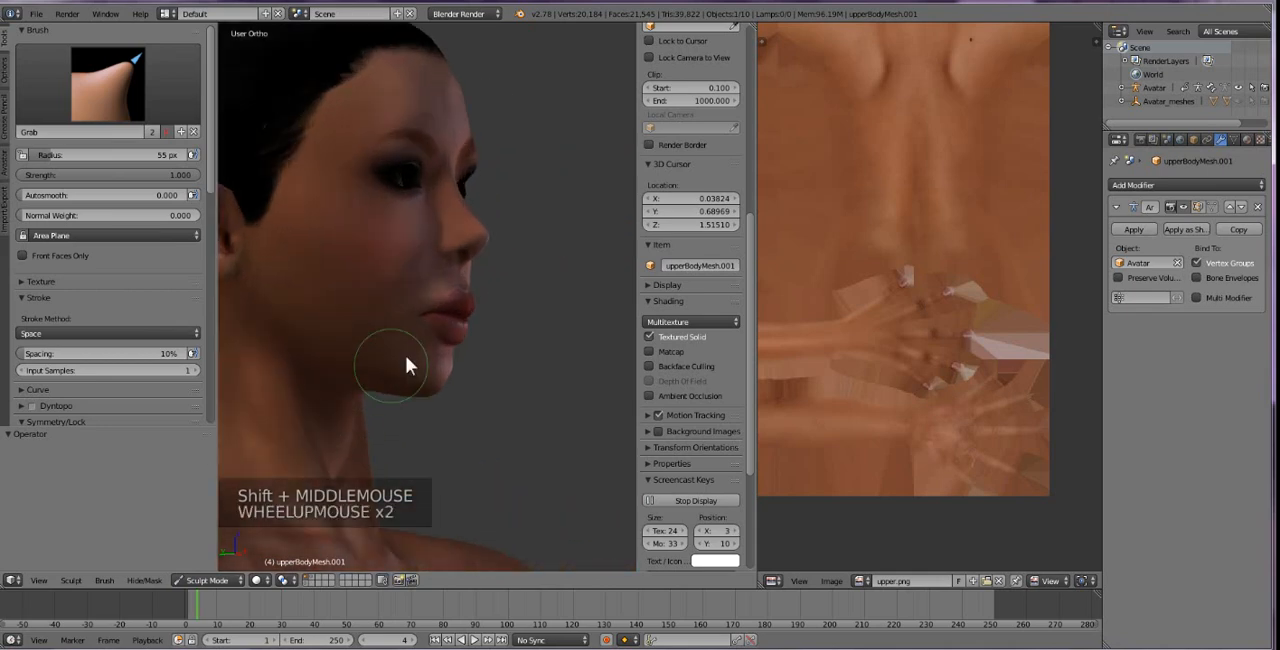
{"action": "scroll", "coordinate": [420, 395], "scroll_direction": "up", "scroll_amount": 1}
{"action": "scroll", "coordinate": [426, 416], "scroll_direction": "up", "scroll_amount": 1}
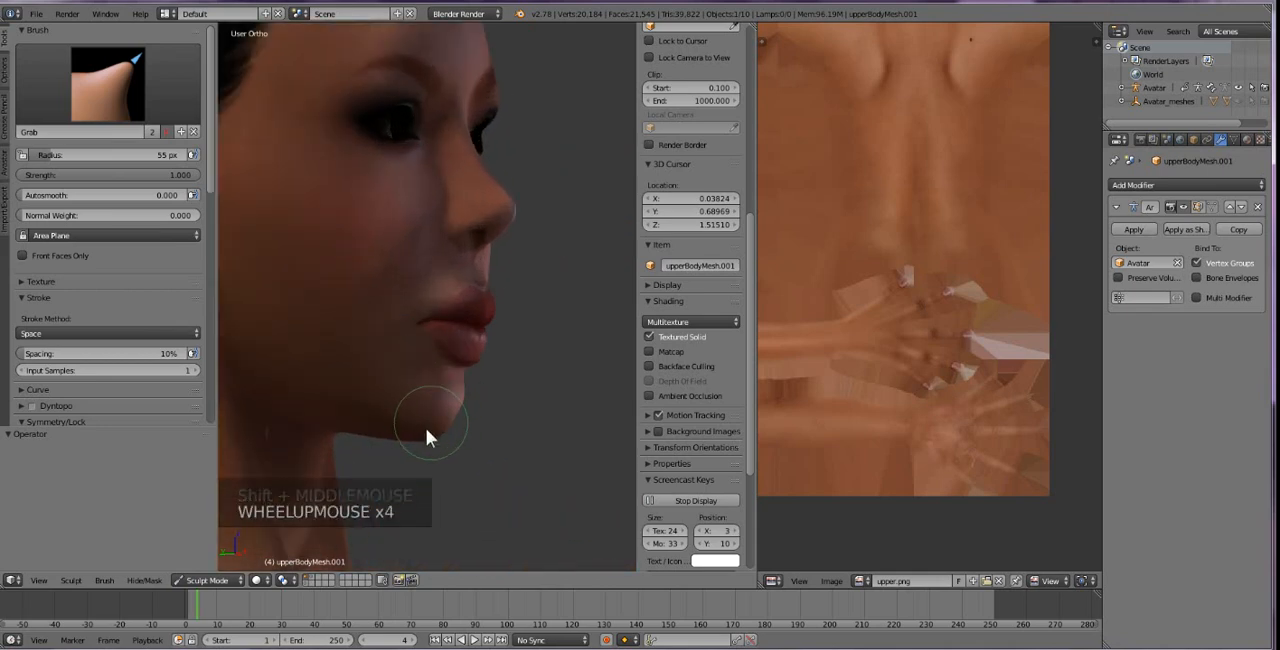
{"action": "mouse_move", "coordinate": [426, 428]}
{"action": "middle_mouse_down"}
{"action": "mouse_move", "coordinate": [445, 441]}
{"action": "mouse_move", "coordinate": [411, 463]}
{"action": "mouse_move", "coordinate": [469, 465]}
{"action": "mouse_move", "coordinate": [452, 469]}
{"action": "mouse_move", "coordinate": [457, 429]}
{"action": "middle_mouse_up"}
{"action": "scroll", "coordinate": [437, 455], "scroll_direction": "down", "scroll_amount": 1}
Smooth the chin below the lower lip and the forehead in profile using the Smooth brush at 55 px radius.
{"action": "left_click", "coordinate": [125, 103]}
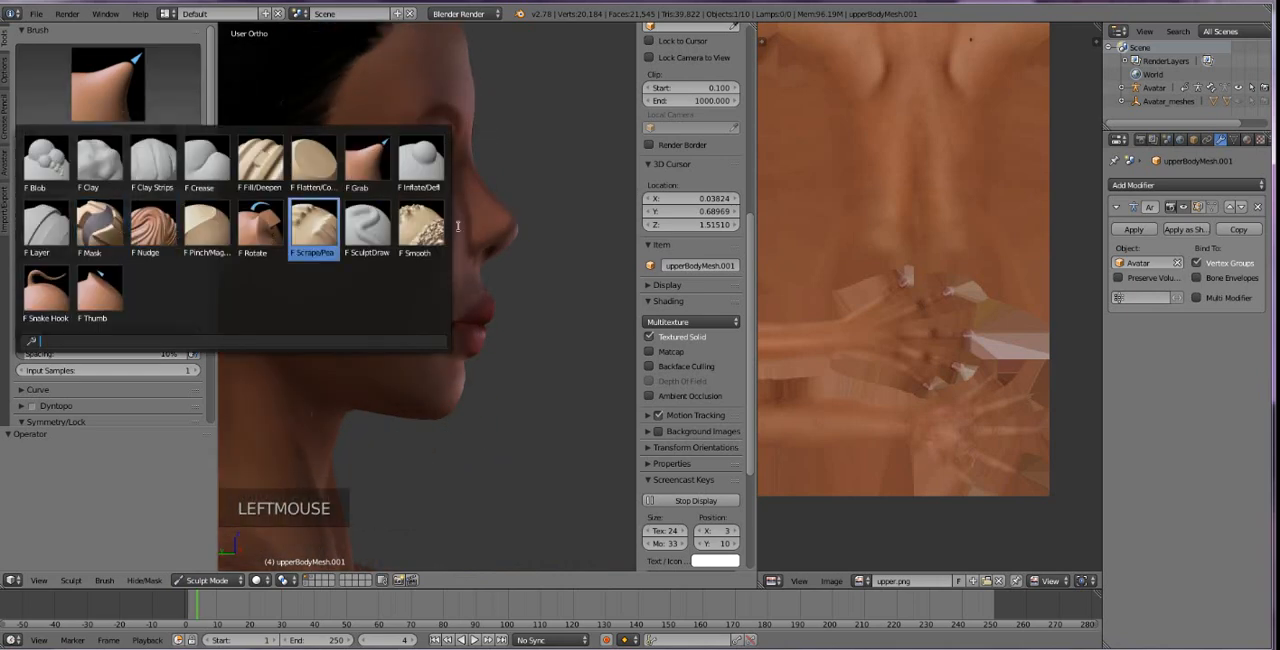
{"action": "left_click", "coordinate": [410, 316]}
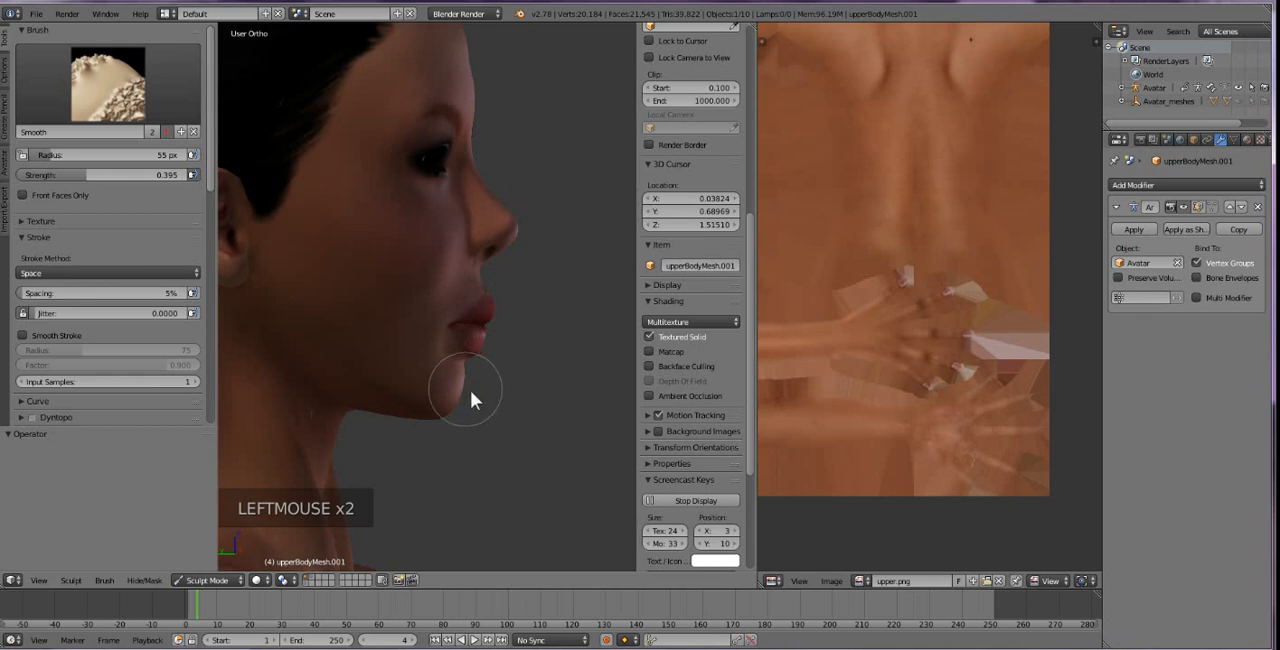
{"action": "left_click", "coordinate": [456, 382]}
{"action": "left_click", "coordinate": [468, 44]}
{"action": "scroll", "coordinate": [514, 180], "scroll_direction": "down", "scroll_amount": 1}
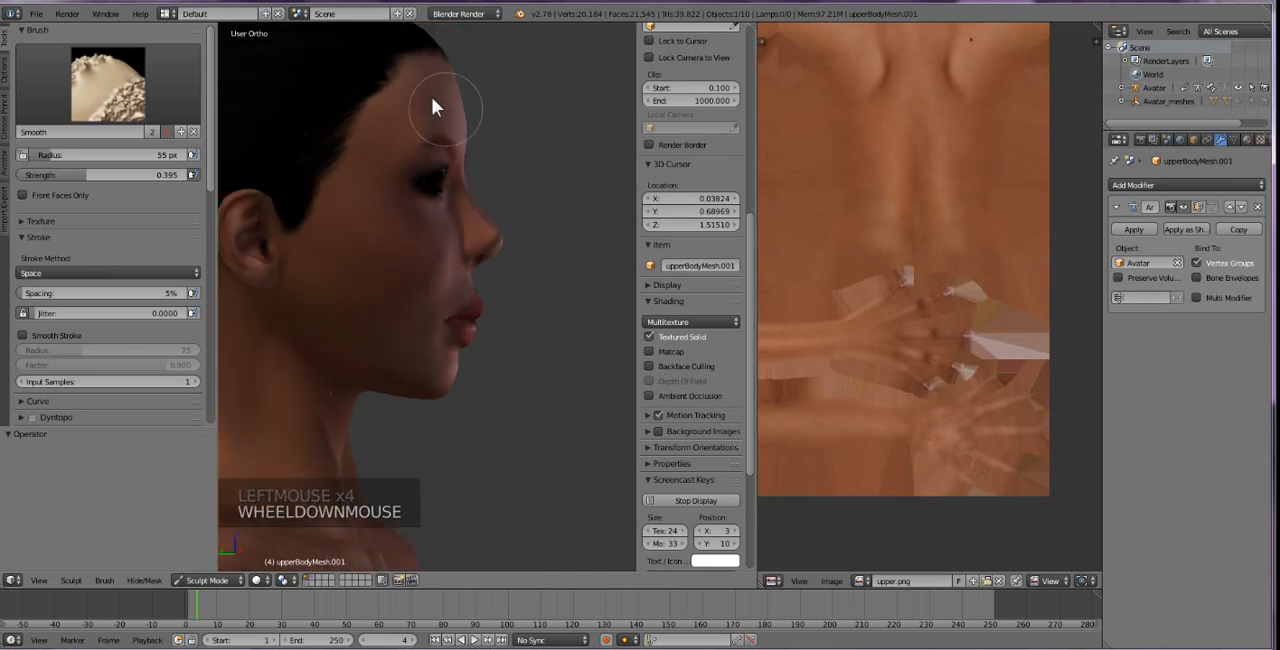
{"action": "left_click", "coordinate": [398, 138]}
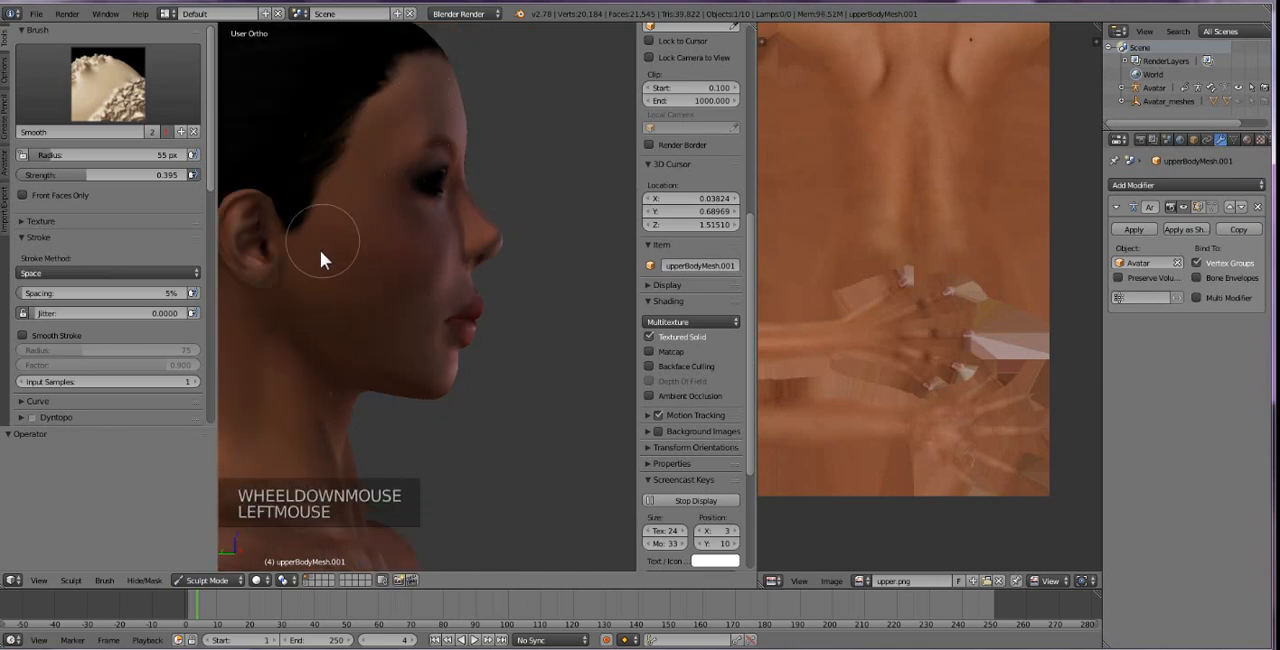
Try smoothing the forehead above the brow from a three-quarter view, undoing the stroke.
{"action": "middle_click_drag", "start_coordinate": [420, 229], "coordinate": [619, 227]}
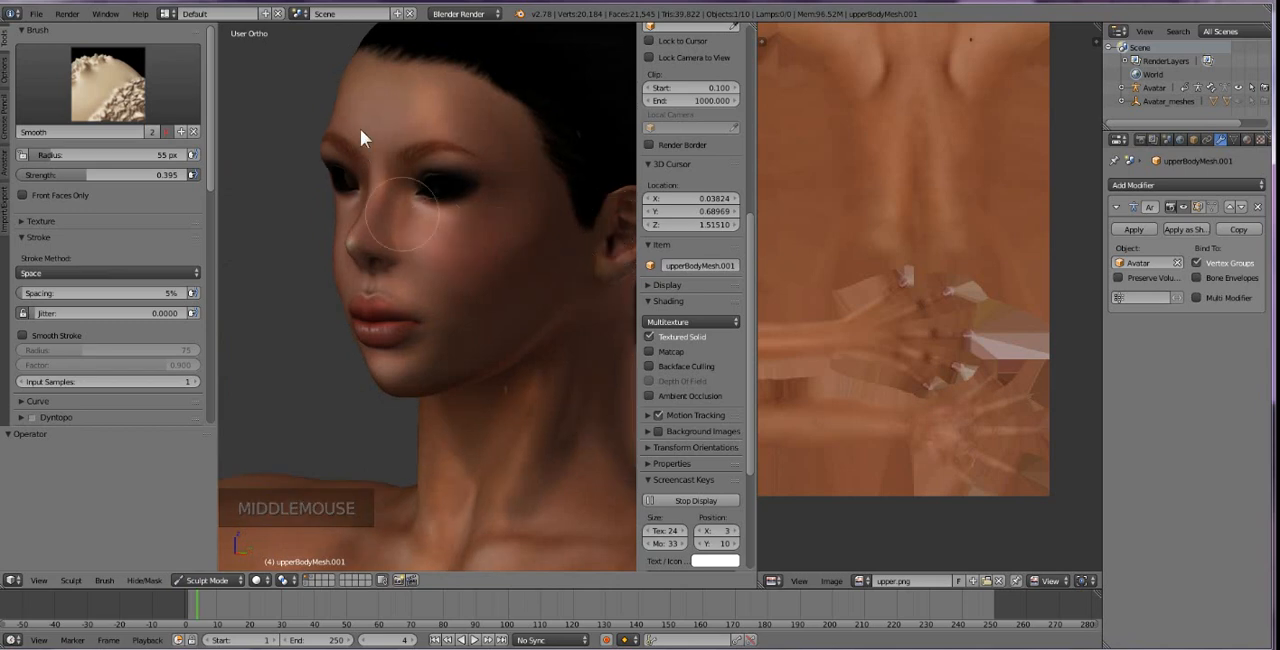
{"action": "left_click", "coordinate": [330, 106]}
{"action": "key", "text": "ctrl+z"}
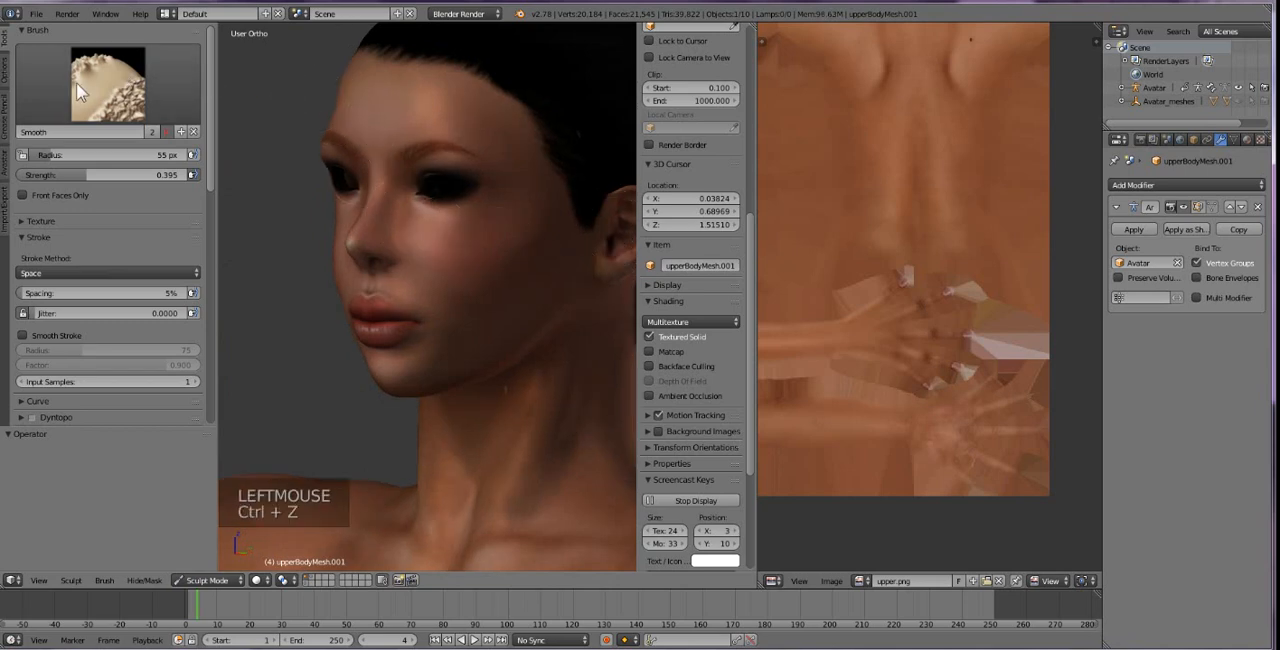
Reshape the forehead above the brow with the Grab brush at a 99 px radius, undoing a first pull made at 55 px.
{"action": "left_click", "coordinate": [76, 82]}
{"action": "left_click", "coordinate": [345, 145]}
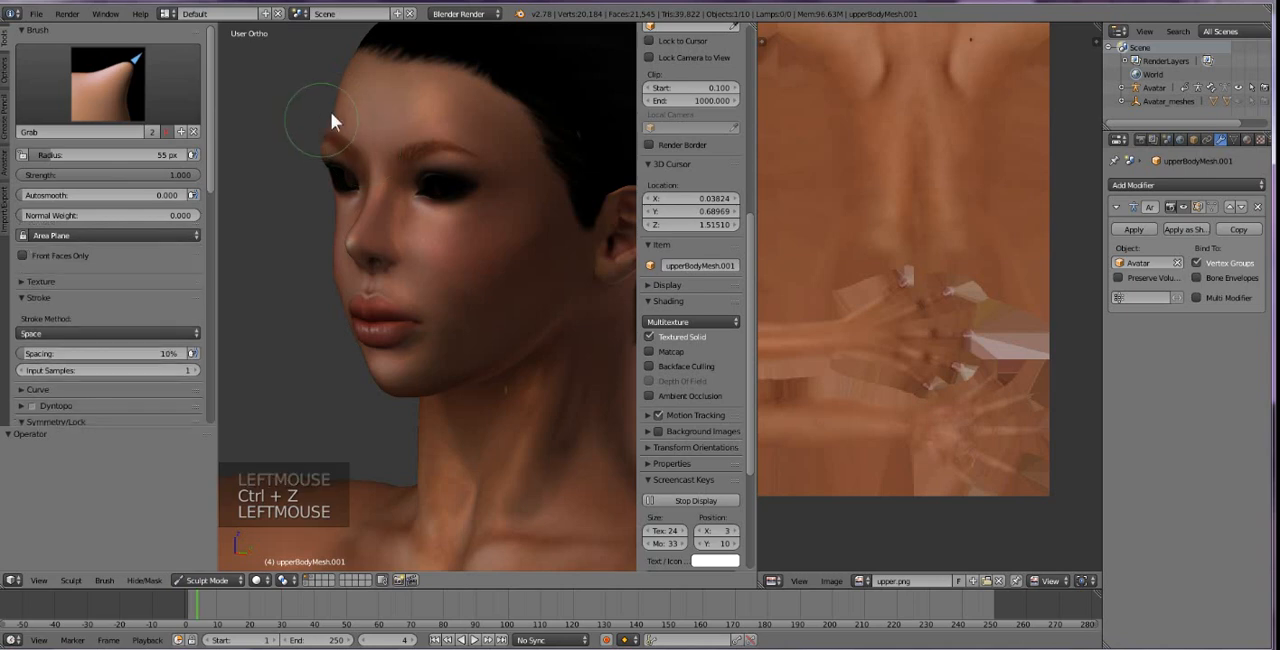
{"action": "left_click", "coordinate": [332, 112]}
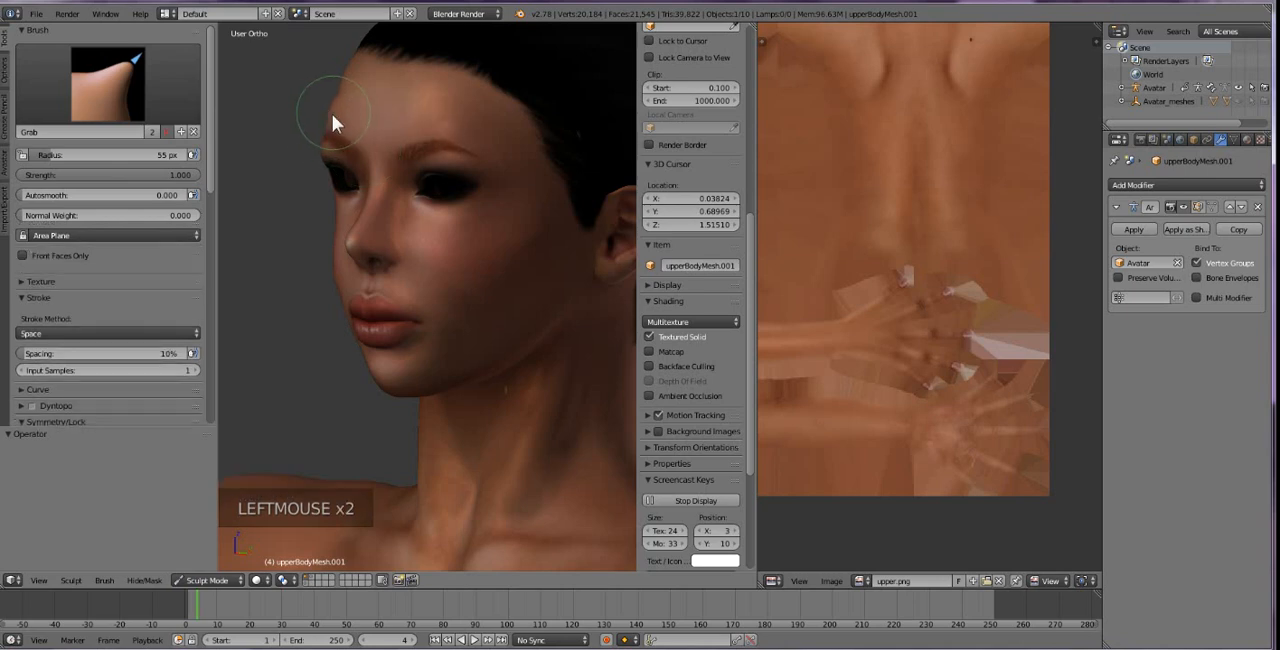
{"action": "key", "text": "ctrl+z"}
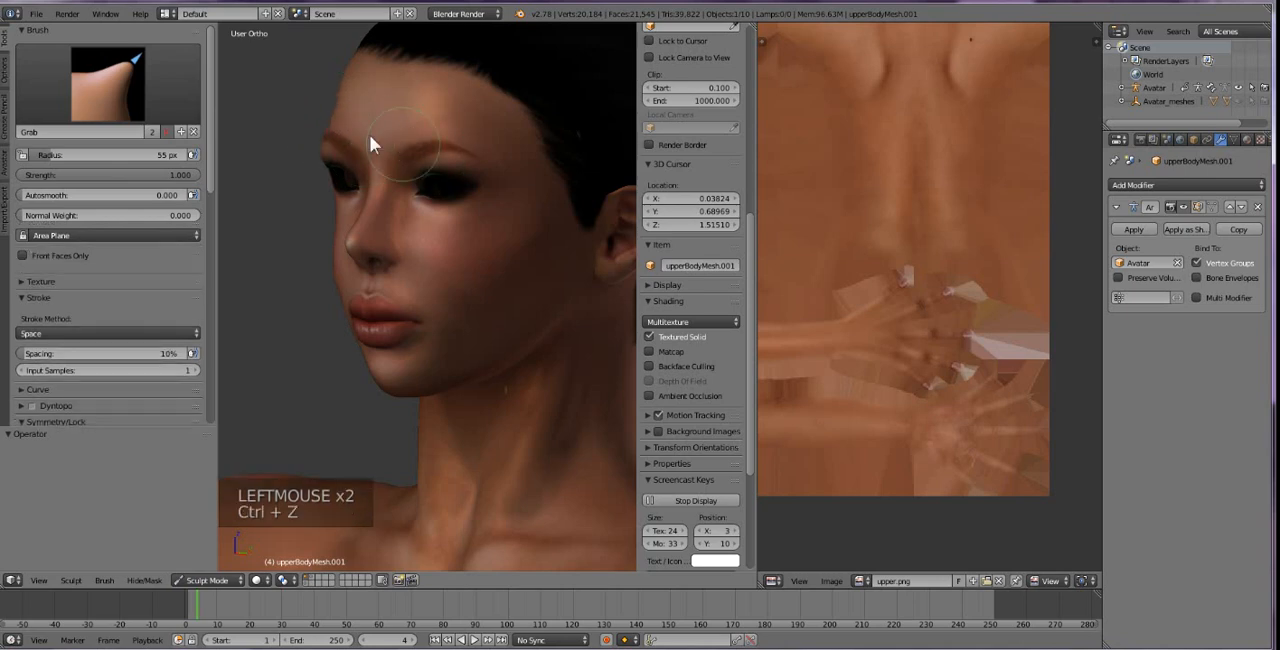
{"action": "left_click", "coordinate": [57, 156]}
{"action": "left_click_drag", "start_coordinate": [57, 156], "coordinate": [72, 156]}
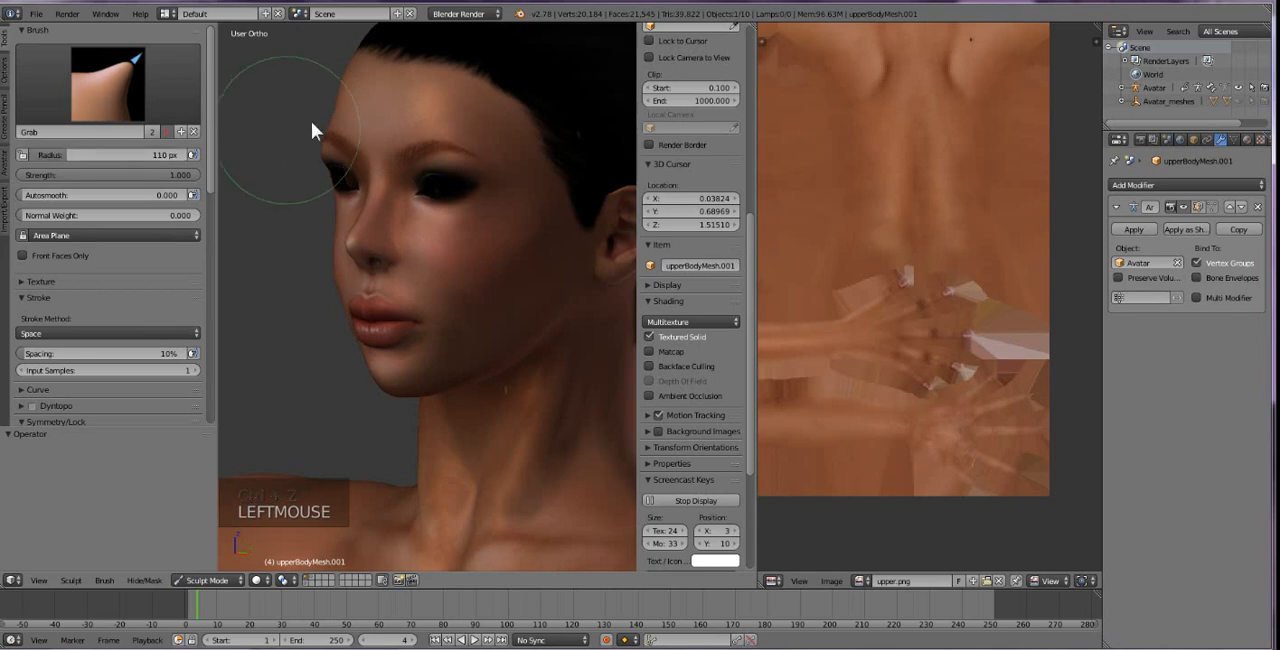
{"action": "double_click", "coordinate": [87, 156]}
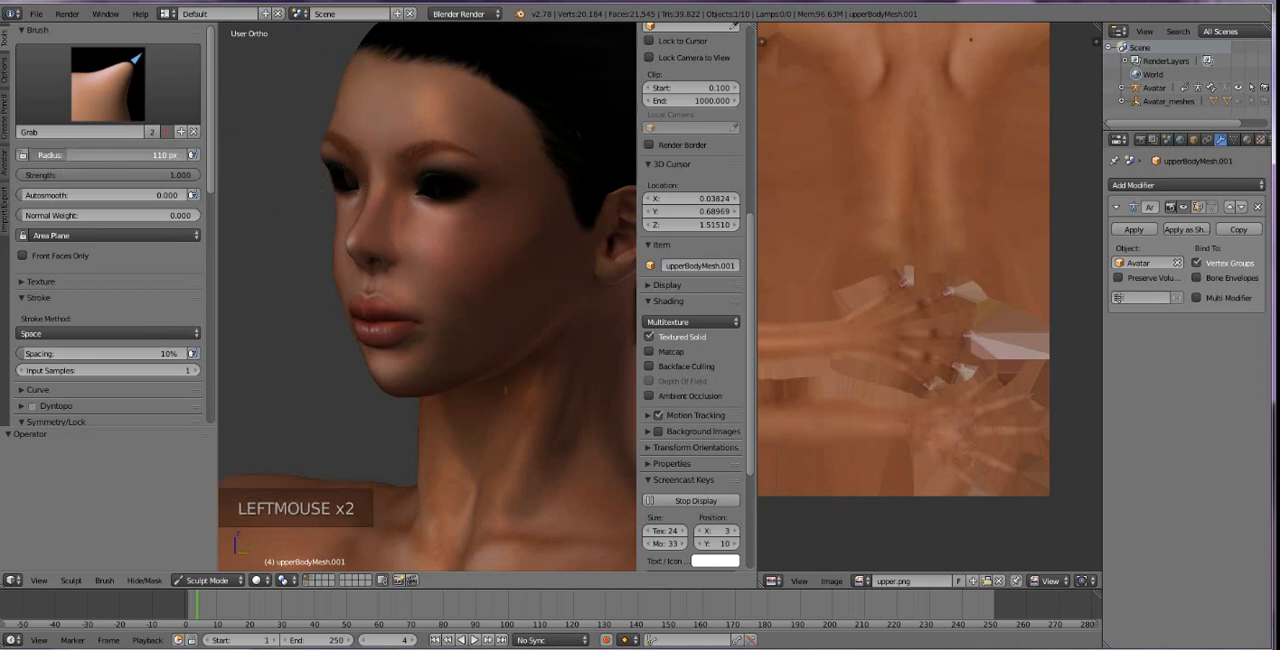
{"action": "left_click", "coordinate": [333, 117]}
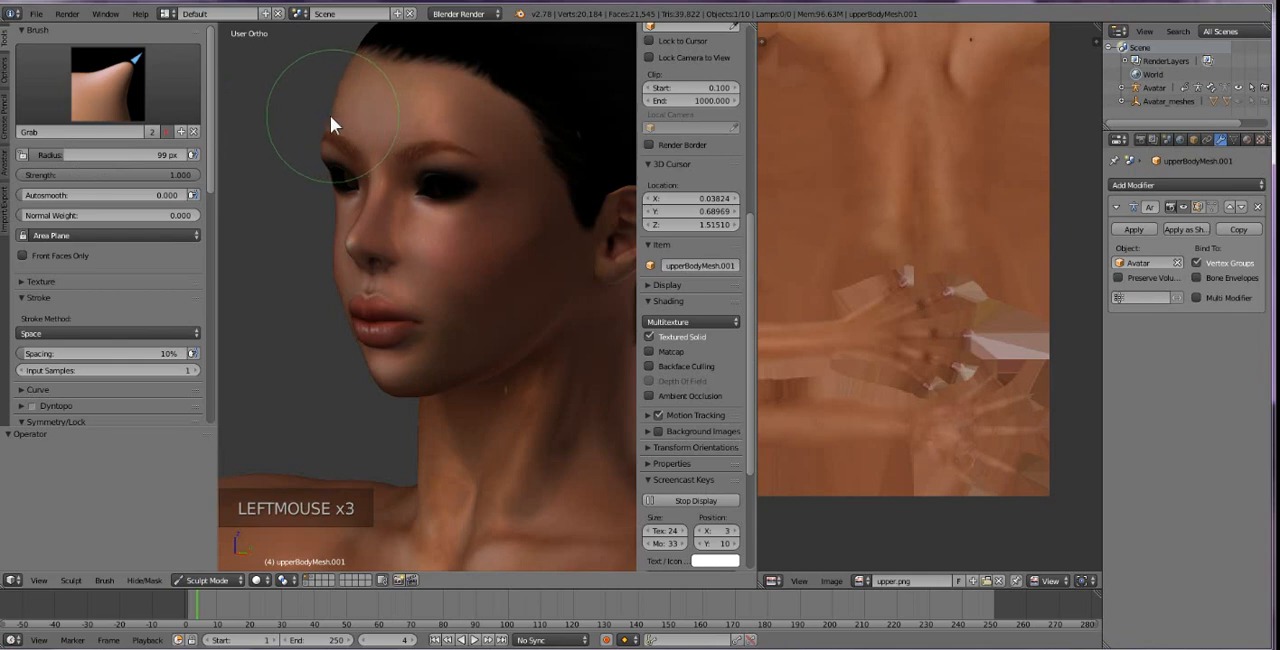
{"action": "left_click", "coordinate": [336, 101]}
Try pulling the area above the upper lip from the opposite side with the Grab brush at 84 px radius, undoing the stroke.
{"action": "middle_click_drag", "start_coordinate": [424, 203], "coordinate": [579, 209]}
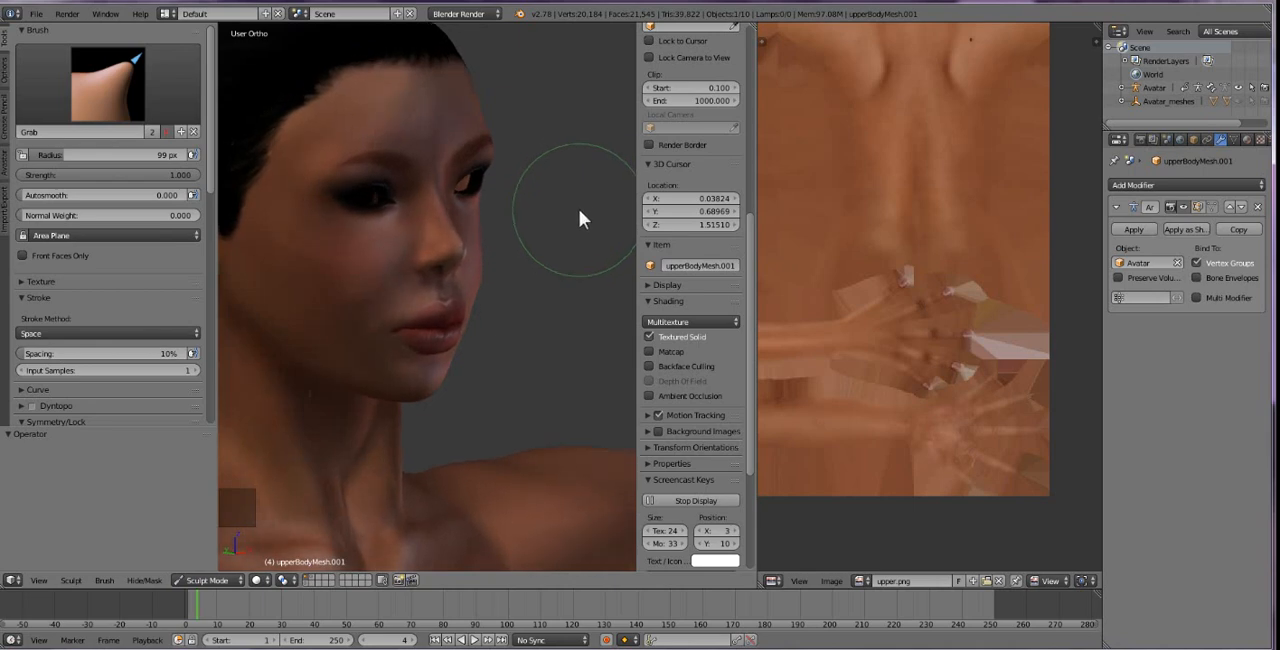
{"action": "scroll", "coordinate": [579, 209], "scroll_direction": "up", "scroll_amount": 1}
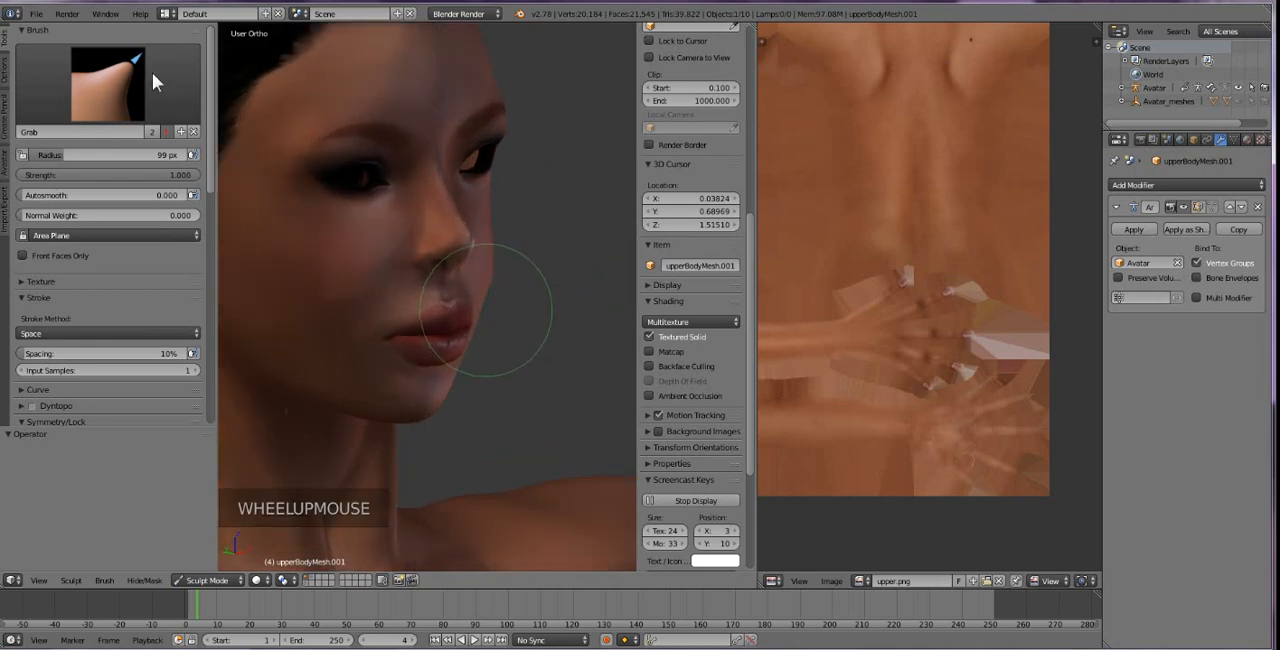
{"action": "left_click_drag", "start_coordinate": [60, 155], "coordinate": [45, 155]}
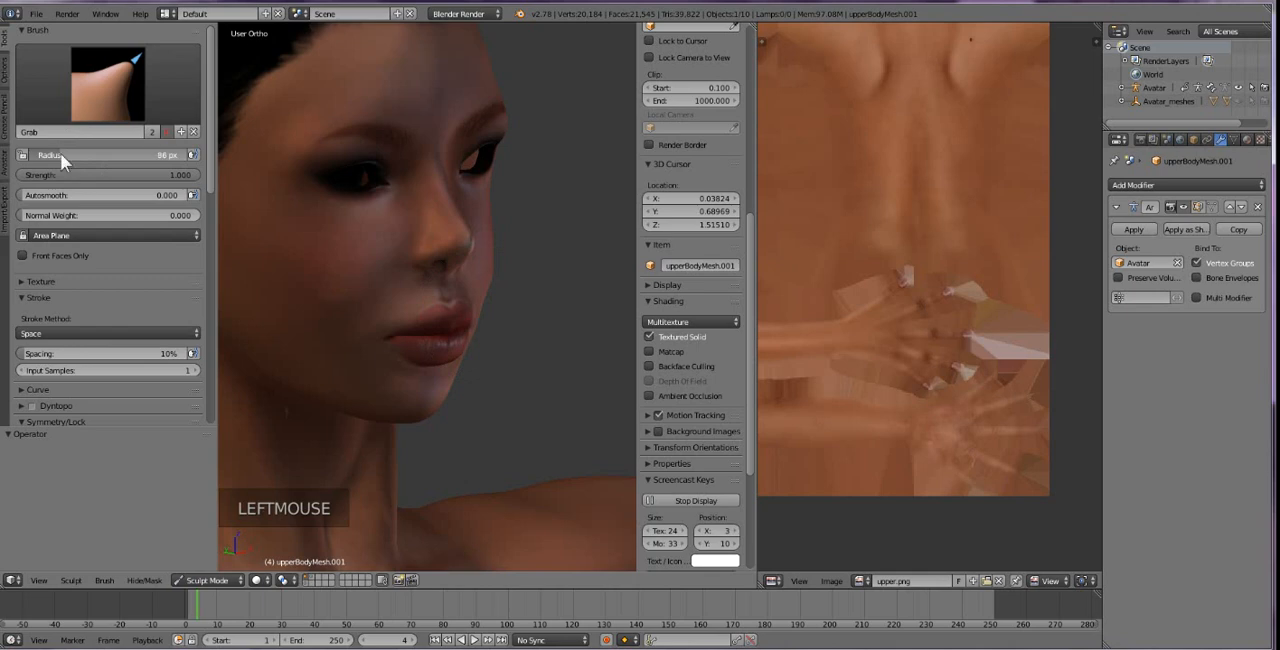
{"action": "left_click", "coordinate": [485, 296]}
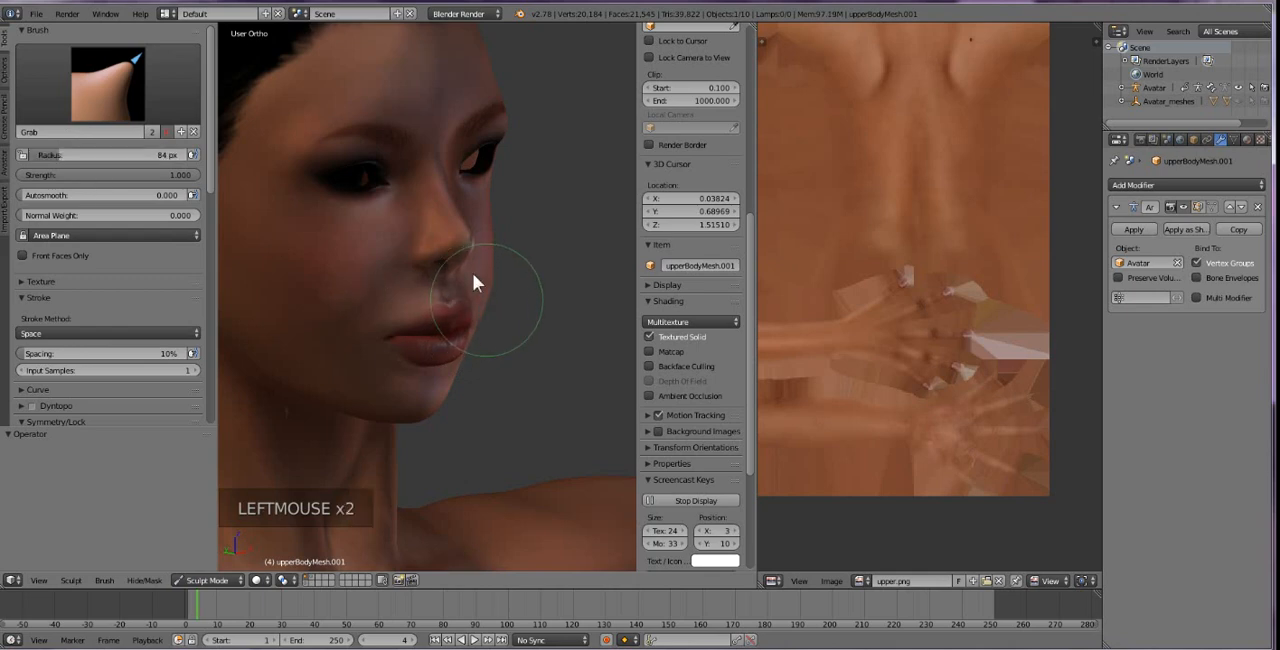
{"action": "key", "text": "ctrl+z"}
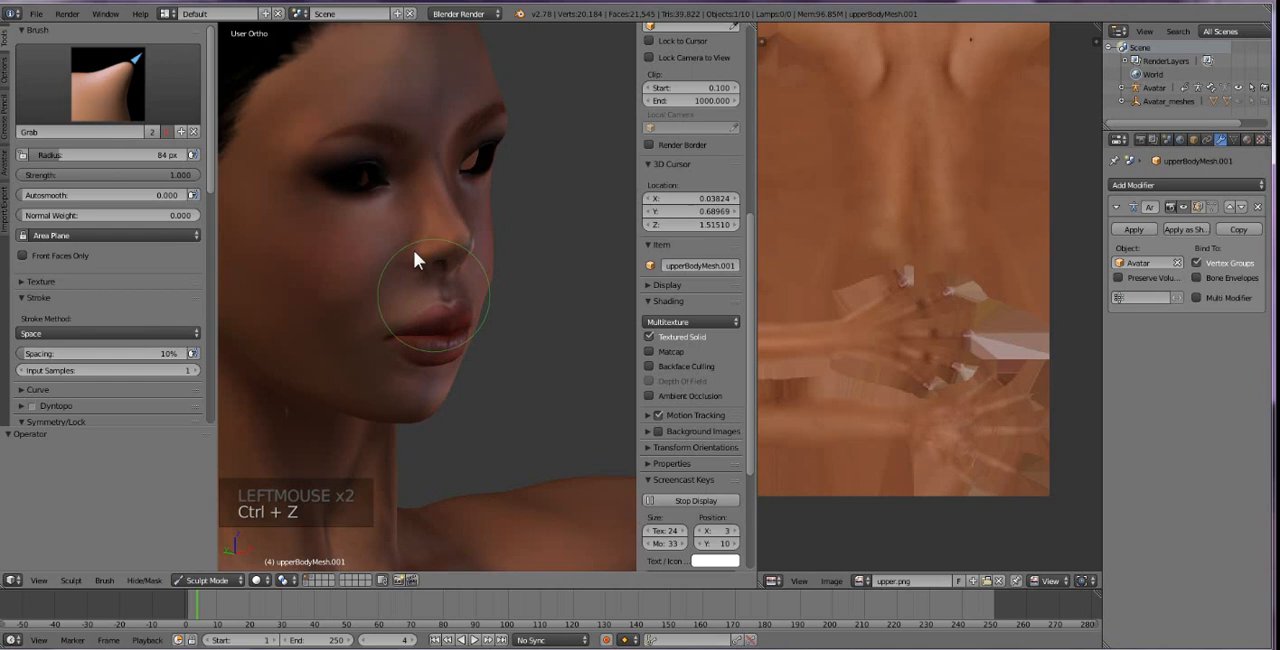
Try inflating the upper and lower lips with the Inflate/Deflate brush at 84 px radius and 0.500 strength, undoing every stroke.
{"action": "left_click", "coordinate": [121, 85]}
{"action": "left_click", "coordinate": [415, 172]}
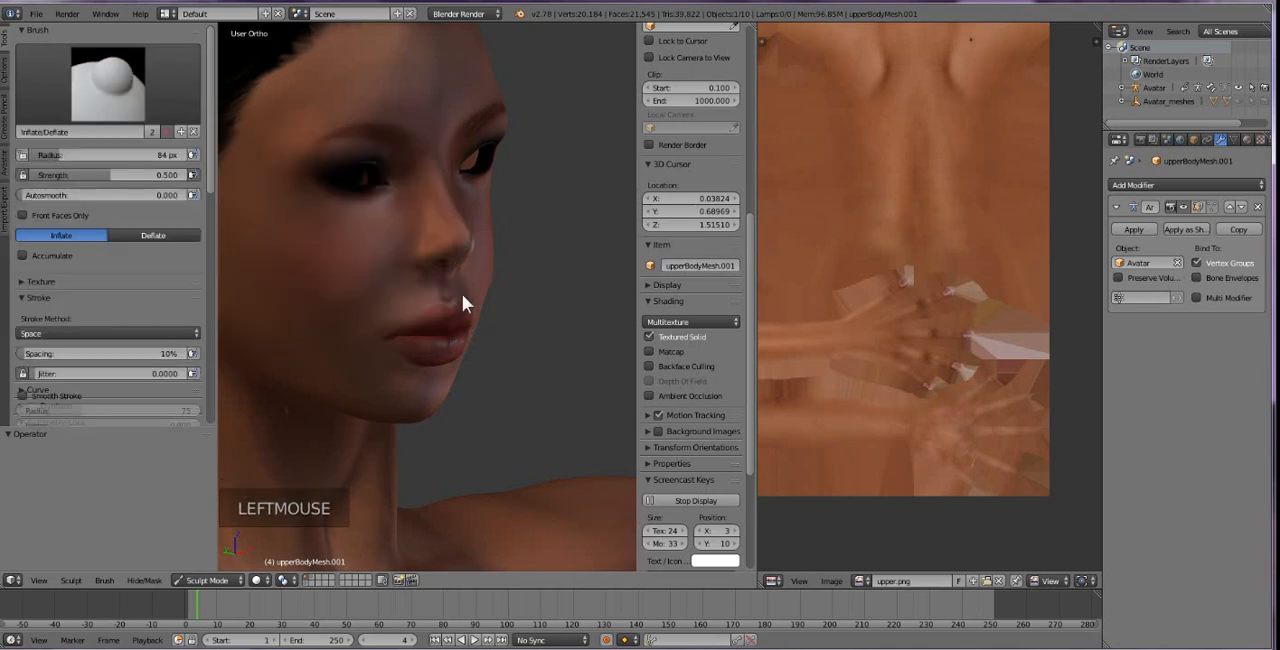
{"action": "left_click", "coordinate": [488, 291]}
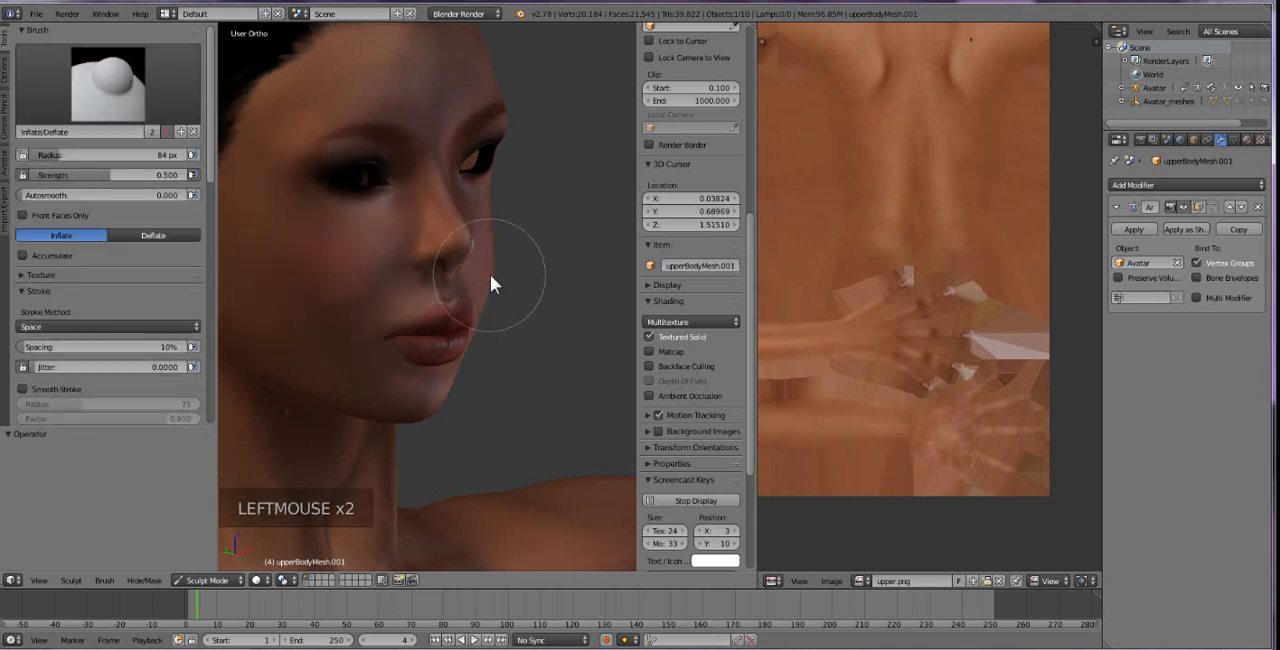
{"action": "key", "text": "ctrl+z"}
{"action": "middle_click_drag", "start_coordinate": [509, 344], "coordinate": [521, 344]}
{"action": "scroll", "coordinate": [521, 344], "scroll_direction": "up", "scroll_amount": 2}
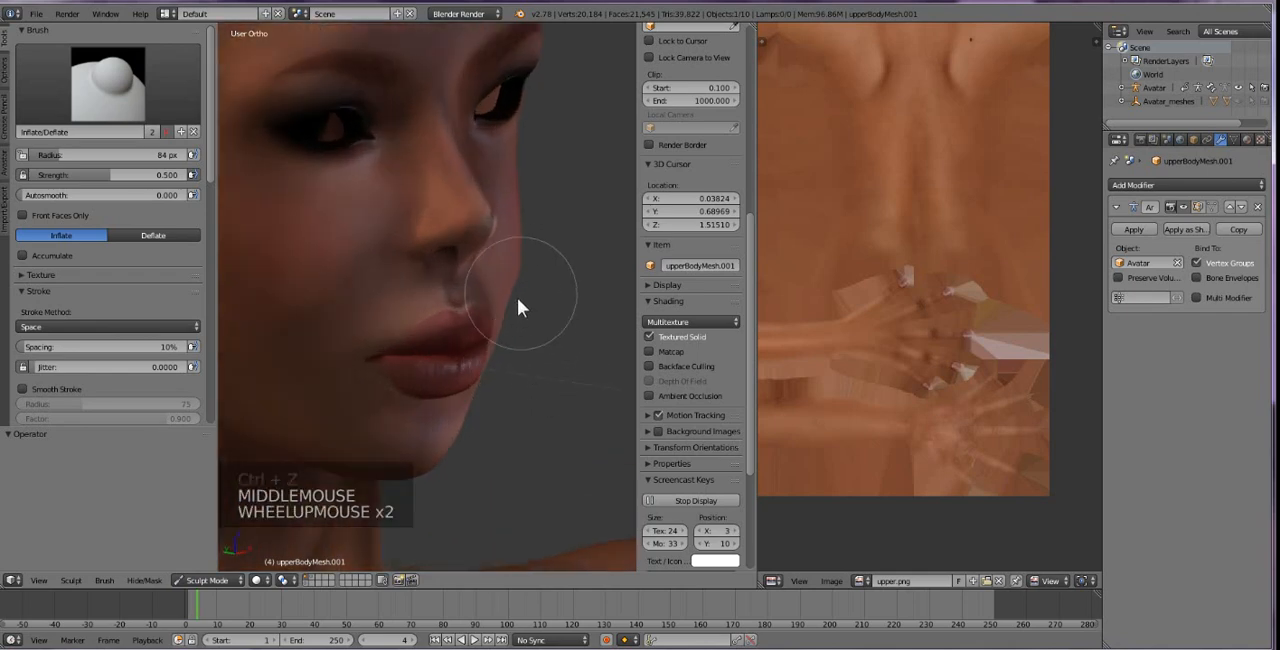
{"action": "left_click_drag", "start_coordinate": [517, 297], "coordinate": [499, 349]}
{"action": "key", "text": "ctrl+z"}
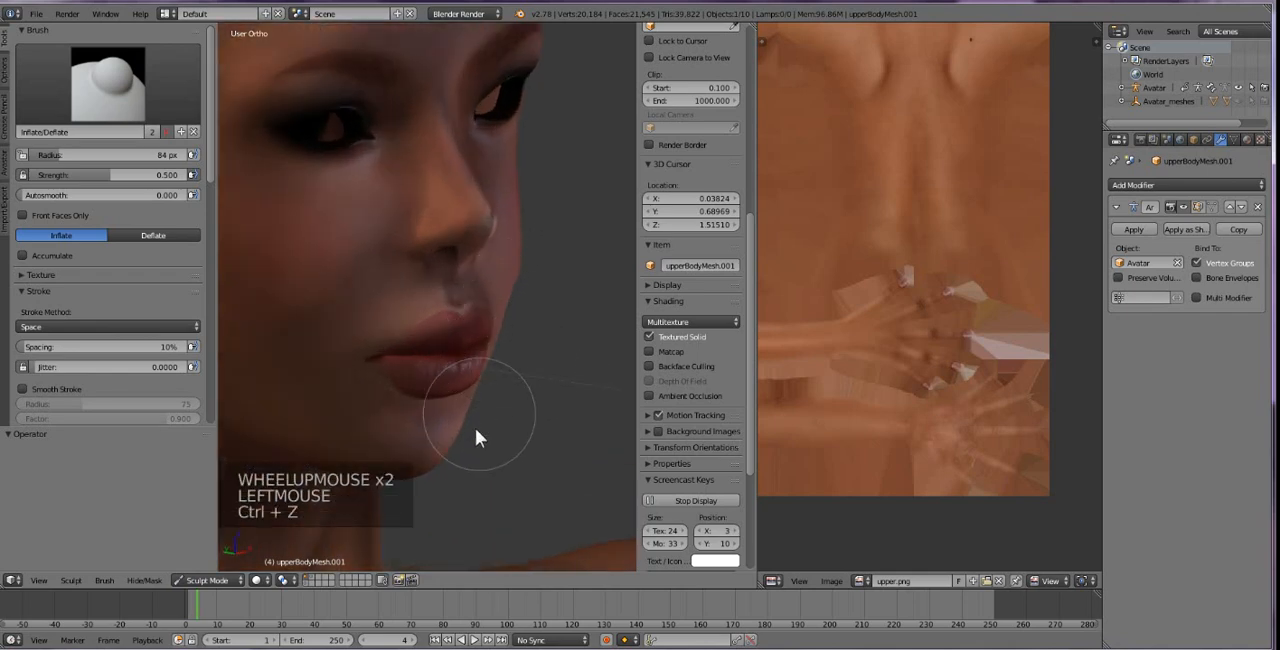
{"action": "left_click_drag", "start_coordinate": [474, 401], "coordinate": [516, 297]}
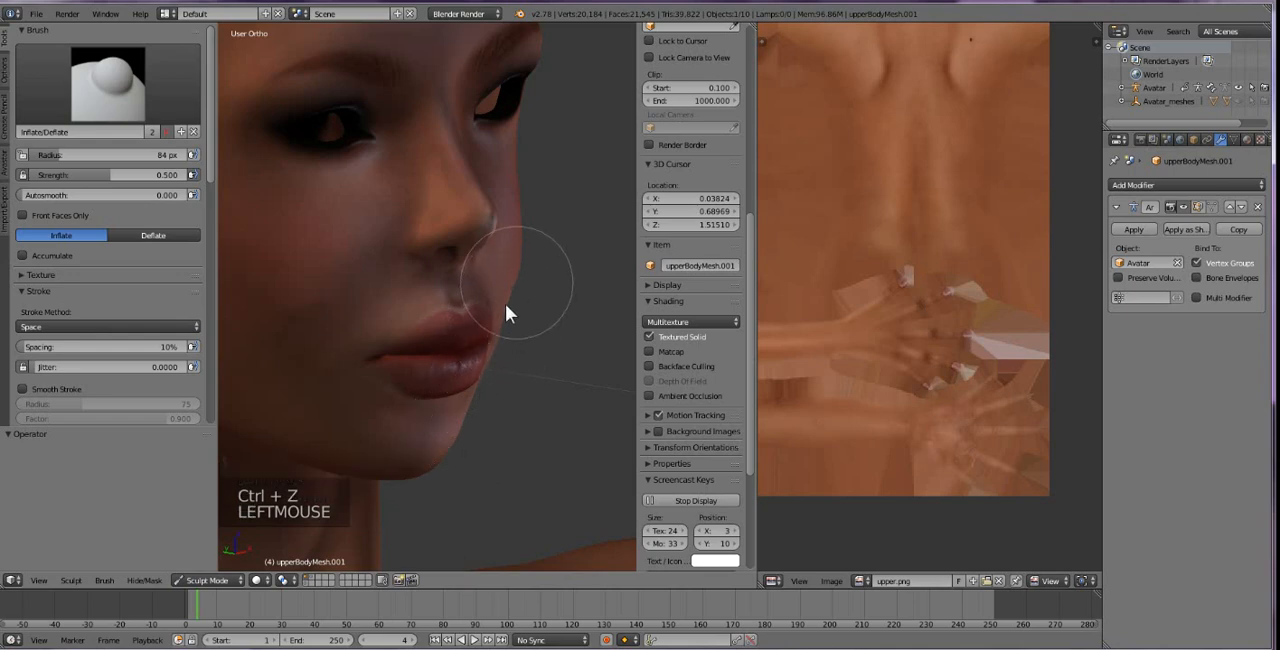
{"action": "key", "text": "ctrl+z"}
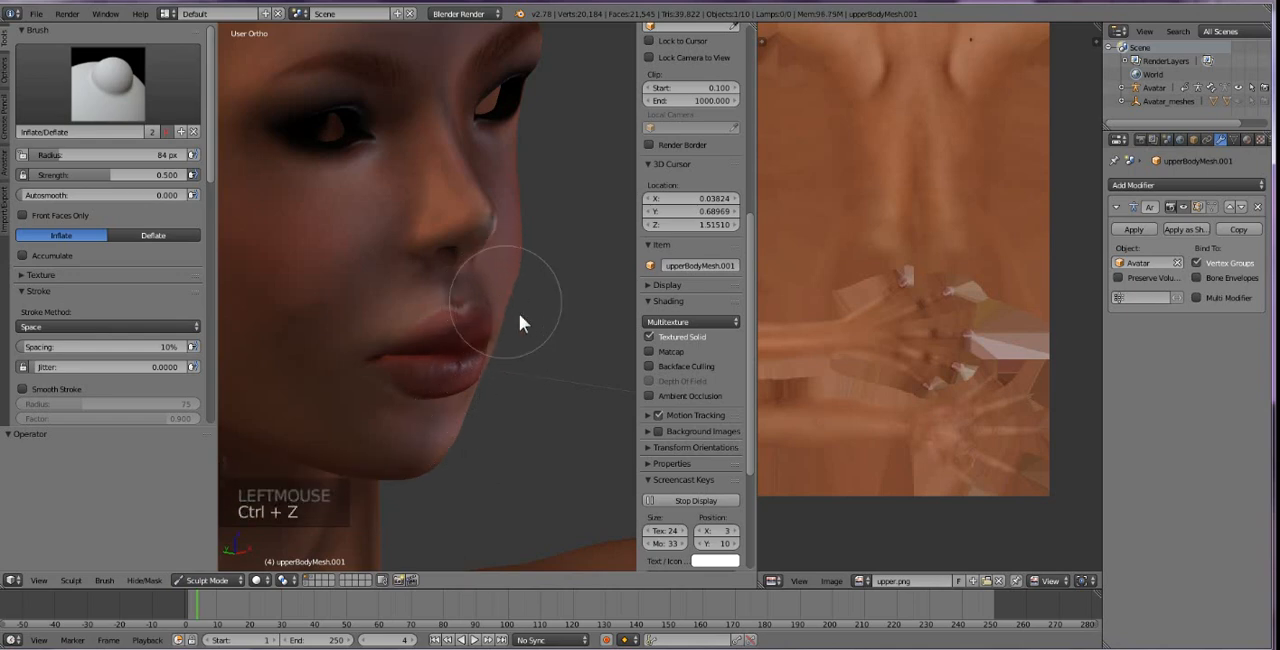
{"action": "key", "text": "ctrl+z"}
Reshape the upper lip with the Grab brush at a 135 px radius, undoing the extra pull below the lower lip.
{"action": "left_click", "coordinate": [103, 83]}
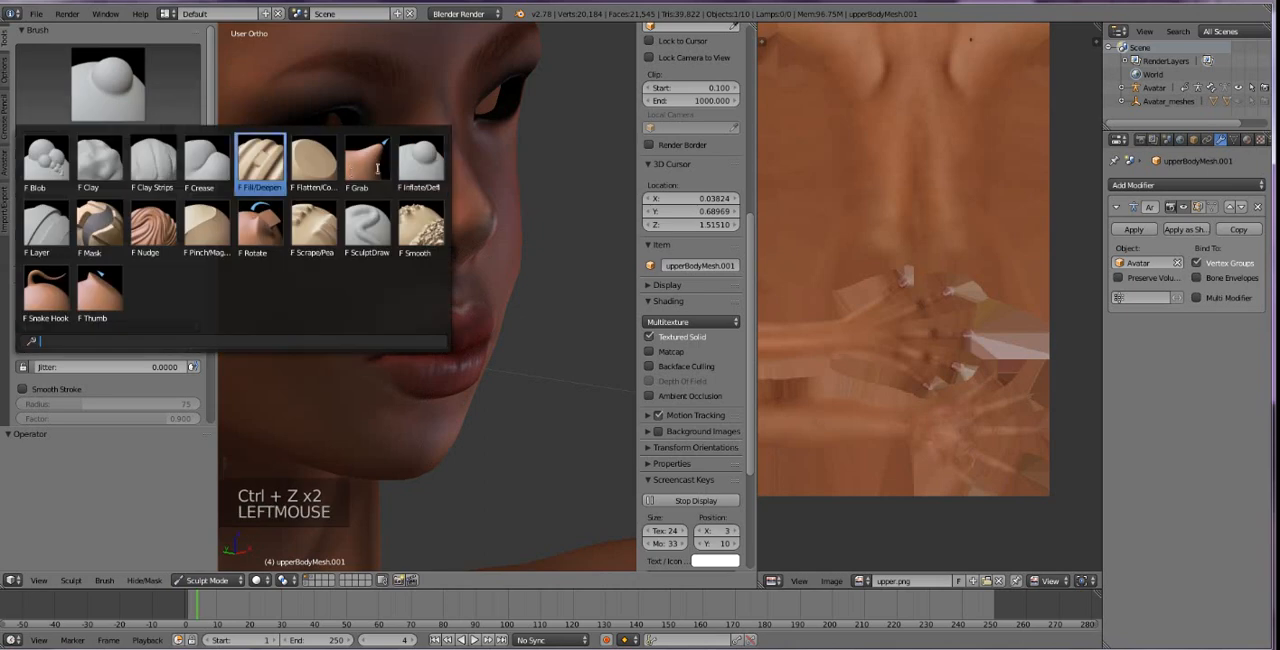
{"action": "left_click", "coordinate": [367, 164]}
{"action": "left_click_drag", "start_coordinate": [53, 157], "coordinate": [104, 157]}
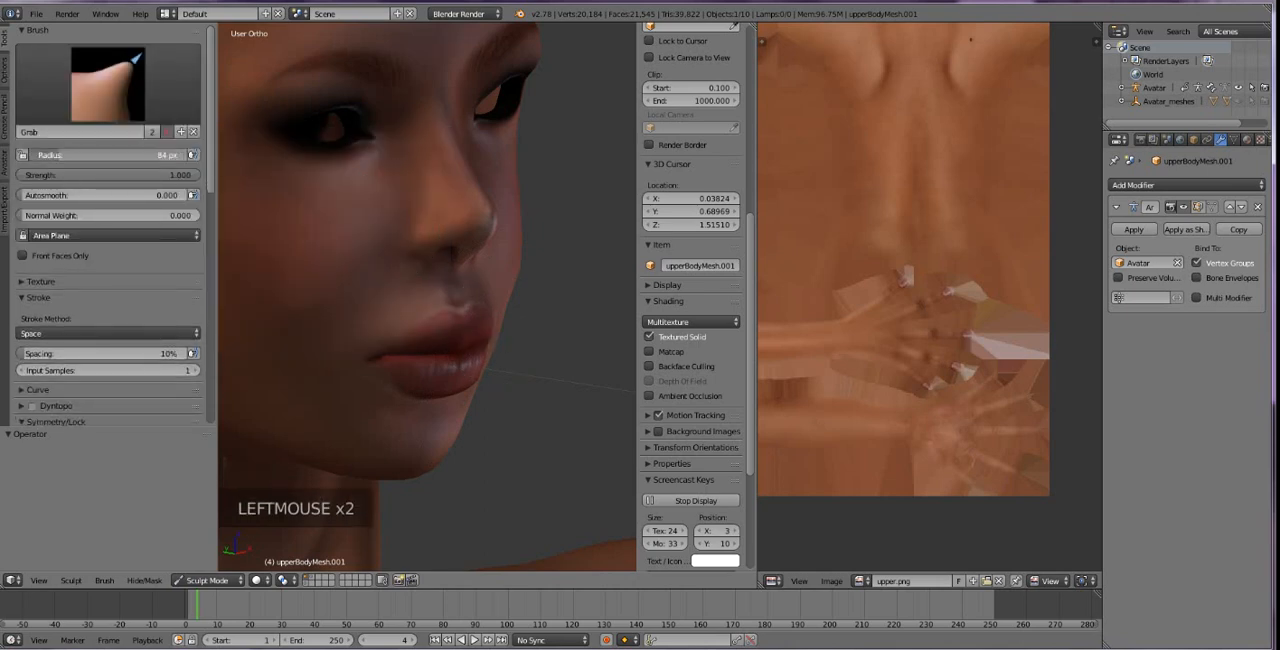
{"action": "left_click_drag", "start_coordinate": [504, 315], "coordinate": [507, 315]}
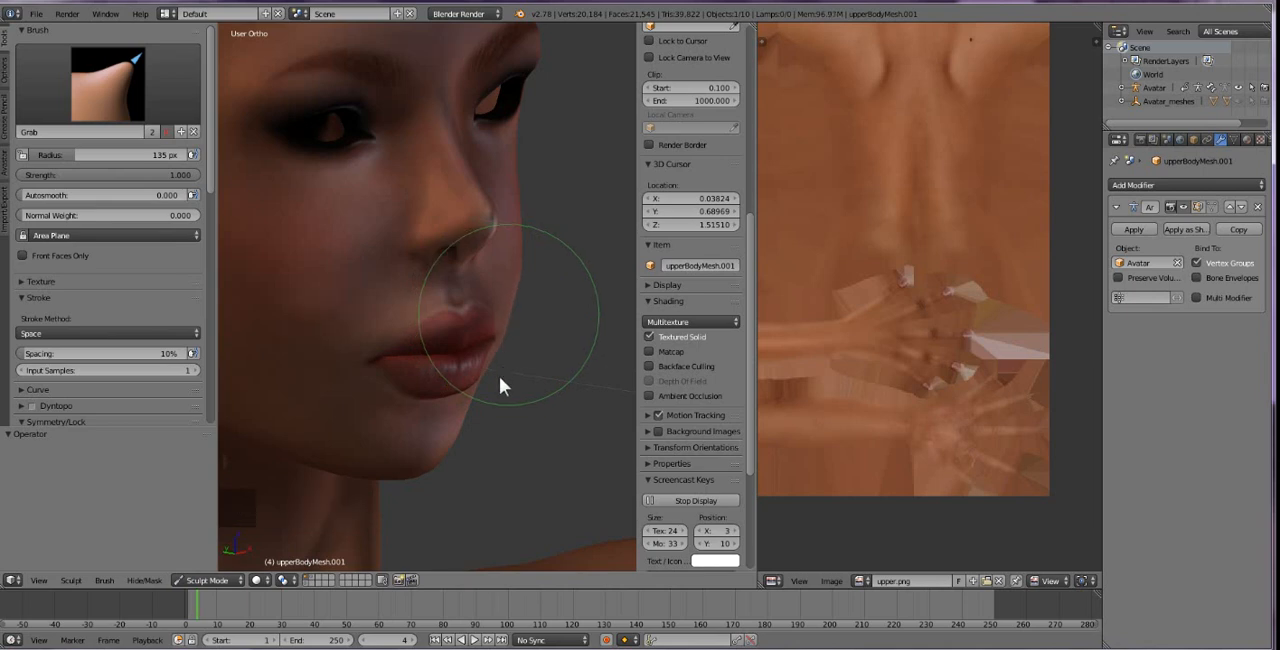
{"action": "left_click_drag", "start_coordinate": [471, 398], "coordinate": [470, 396]}
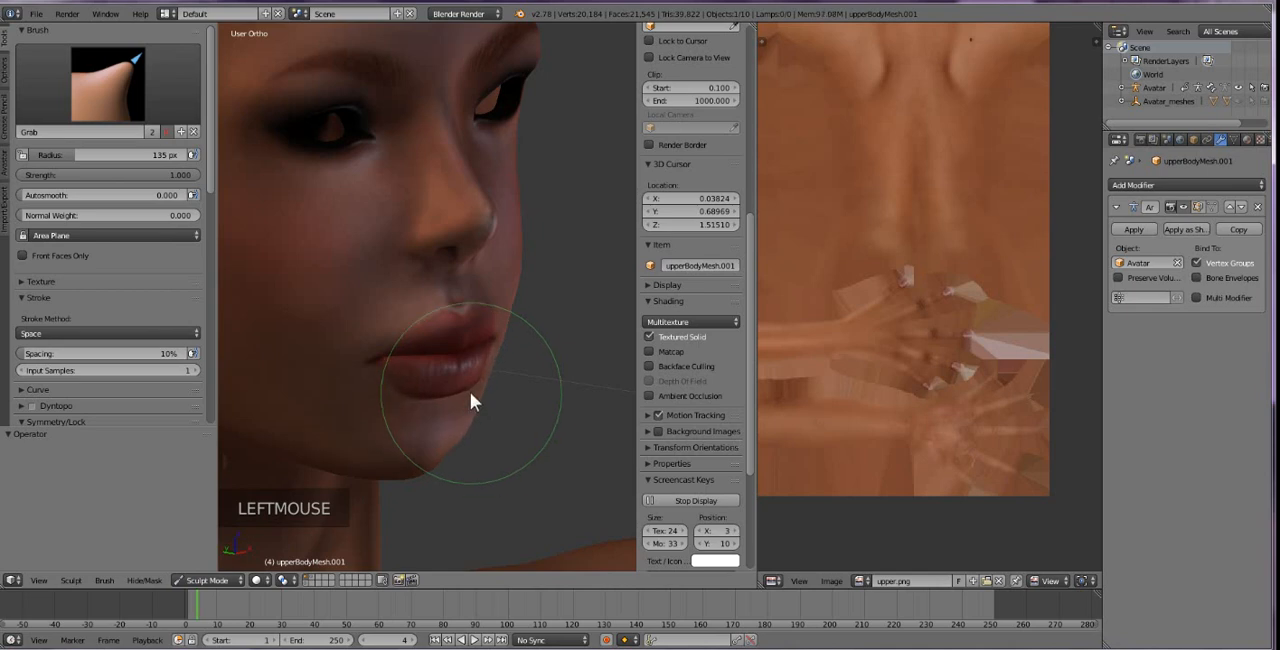
{"action": "key", "text": "ctrl+z"}
Inspect the lips, chin and overall face proportions from three-quarter, side and front views.
{"action": "scroll", "coordinate": [476, 380], "scroll_direction": "down", "scroll_amount": 2}
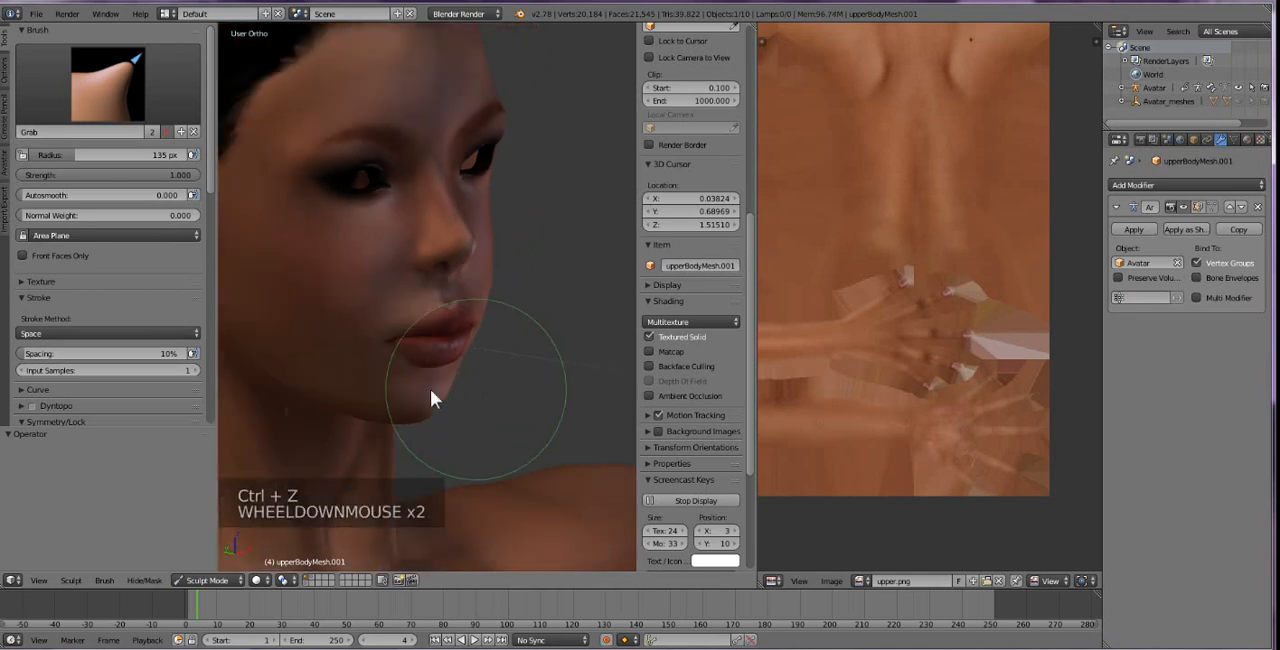
{"action": "mouse_move", "coordinate": [437, 397]}
{"action": "middle_mouse_down"}
{"action": "mouse_move", "coordinate": [346, 400]}
{"action": "mouse_move", "coordinate": [327, 373]}
{"action": "mouse_move", "coordinate": [274, 357]}
{"action": "mouse_move", "coordinate": [226, 363]}
{"action": "mouse_move", "coordinate": [300, 403]}
{"action": "mouse_move", "coordinate": [387, 398]}
{"action": "mouse_move", "coordinate": [426, 412]}
{"action": "middle_mouse_up"}
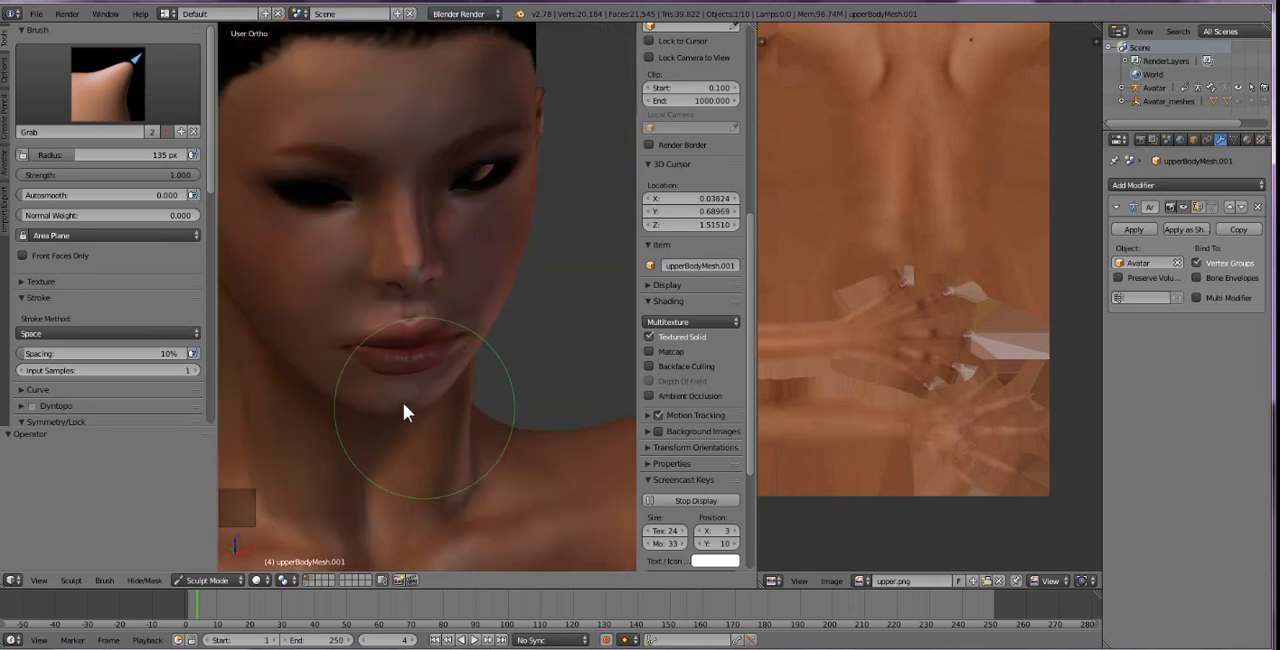
{"action": "left_click_drag", "start_coordinate": [390, 379], "coordinate": [398, 443]}
{"action": "scroll", "coordinate": [466, 364], "scroll_direction": "down", "scroll_amount": 1}
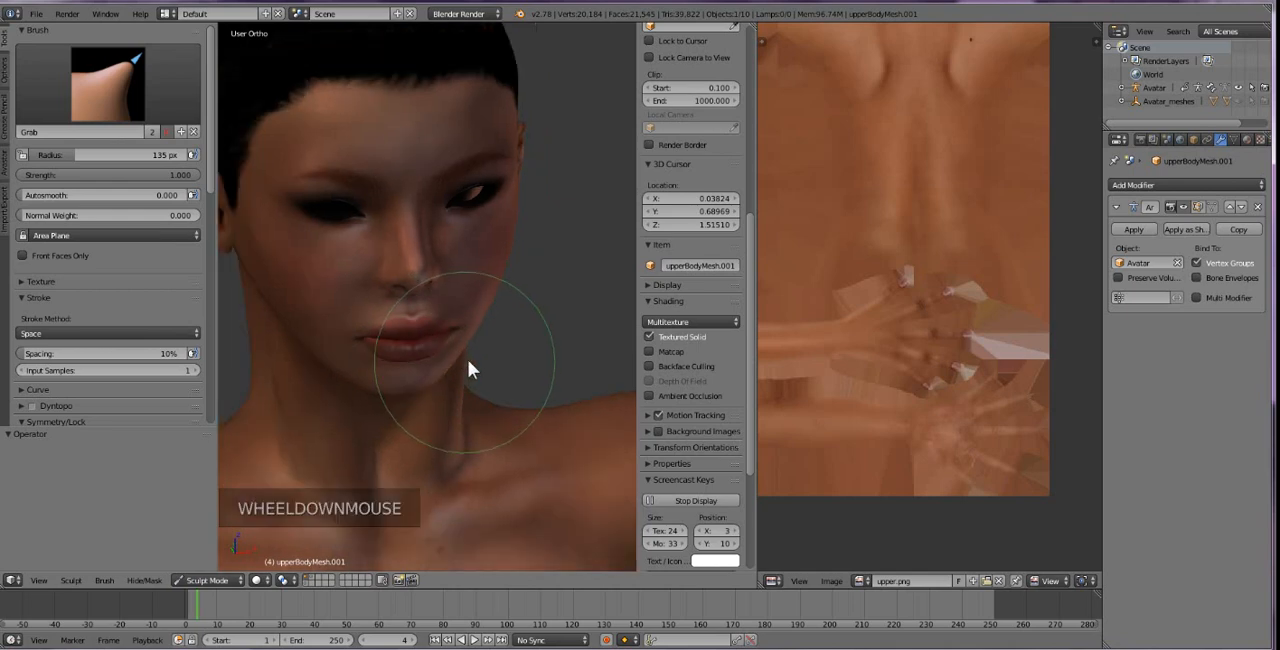
{"action": "middle_click_drag", "start_coordinate": [471, 366], "coordinate": [523, 329]}
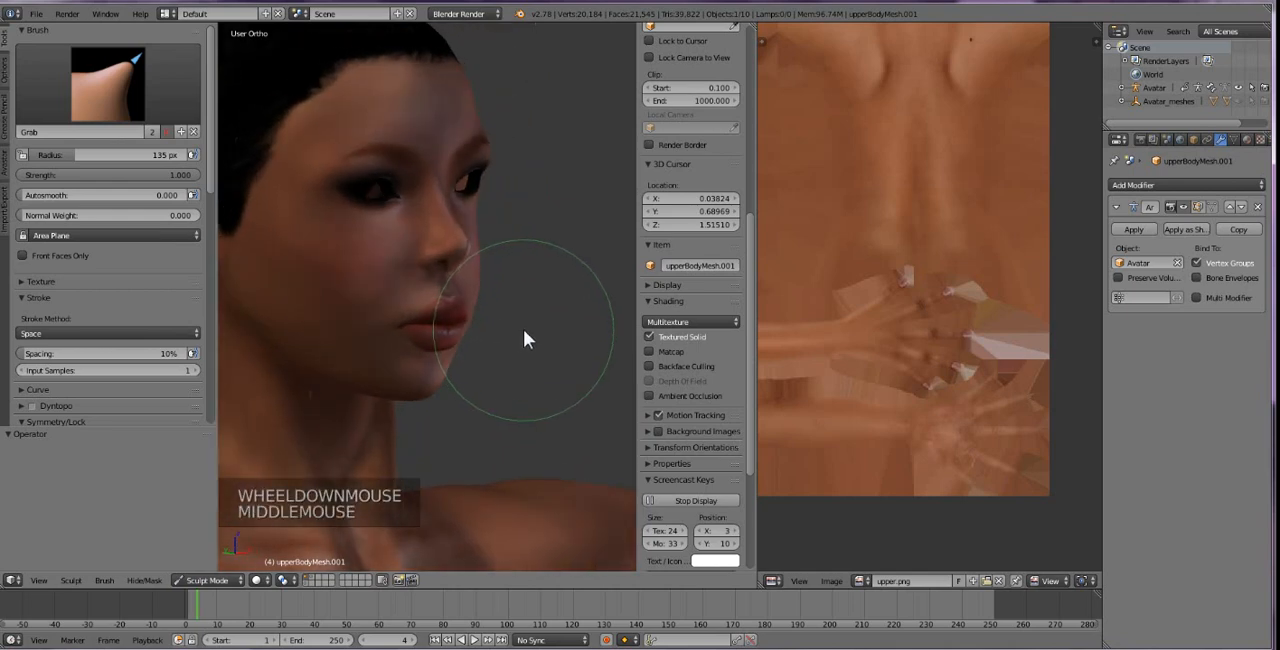
{"action": "scroll", "coordinate": [495, 365], "scroll_direction": "up", "scroll_amount": 1}
{"action": "middle_click_drag", "start_coordinate": [496, 367], "coordinate": [366, 394]}
{"action": "scroll", "coordinate": [393, 370], "scroll_direction": "down", "scroll_amount": 2}
{"action": "scroll", "coordinate": [393, 363], "scroll_direction": "down", "scroll_amount": 1}
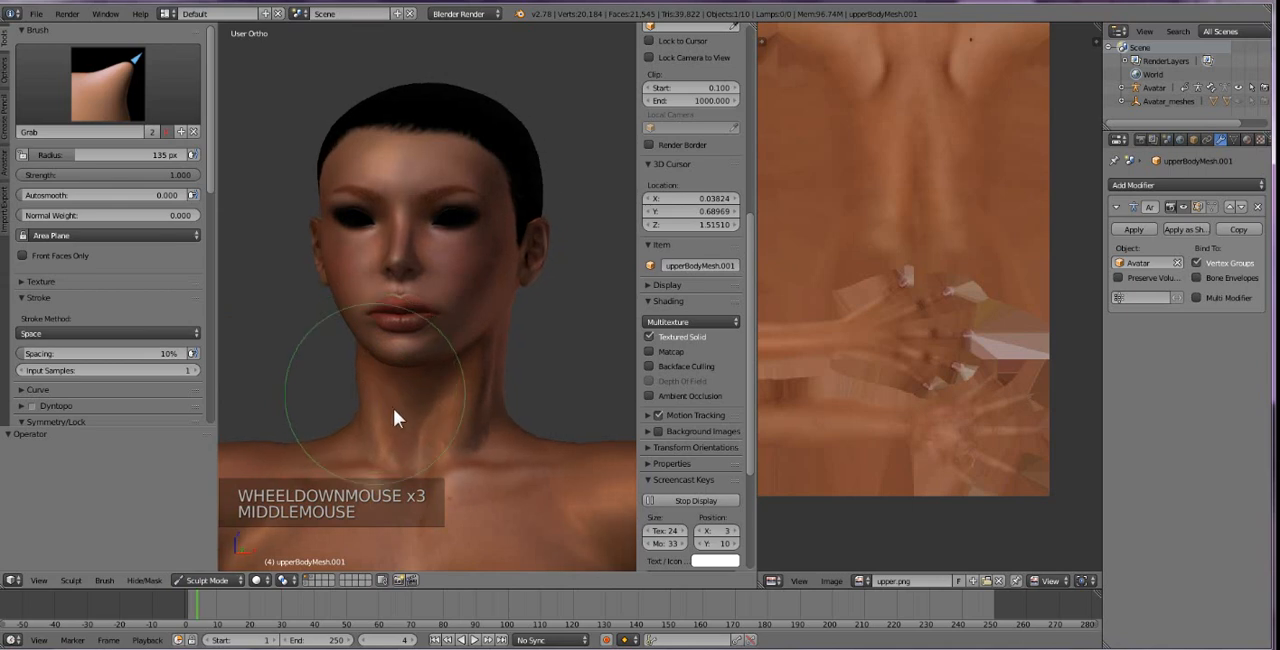
{"action": "scroll", "coordinate": [398, 420], "scroll_direction": "up", "scroll_amount": 1}
{"action": "scroll", "coordinate": [399, 412], "scroll_direction": "up", "scroll_amount": 1}
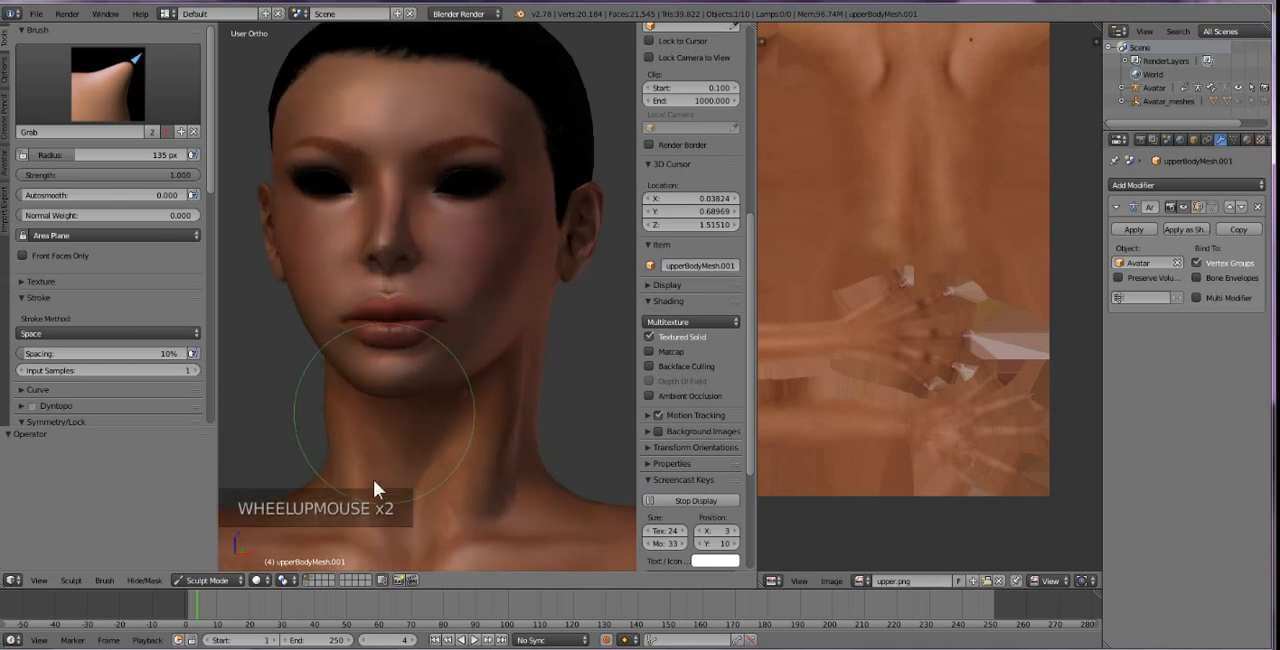
Make the layer containing the eyeballs visible along with the avatar and check the head and upper body from the front.
{"action": "left_click", "coordinate": [323, 582], "text": "shift"}
{"action": "left_click", "coordinate": [319, 578], "text": "shift"}
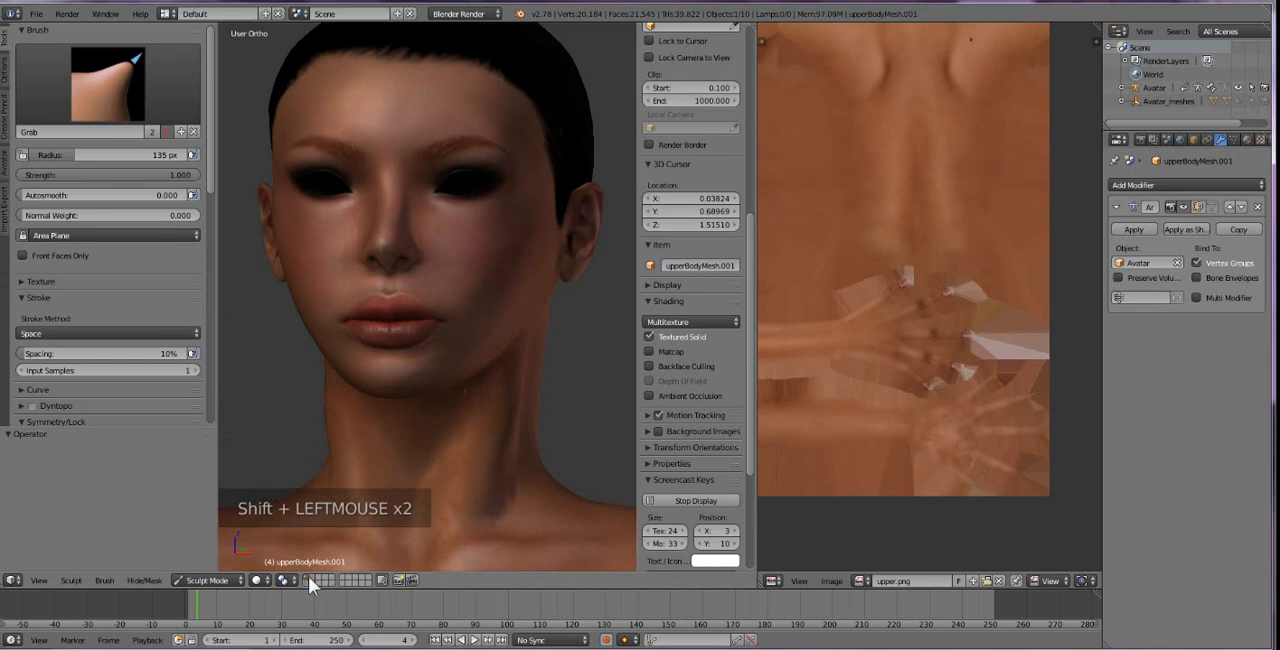
{"action": "left_click", "coordinate": [312, 580], "text": "shift"}
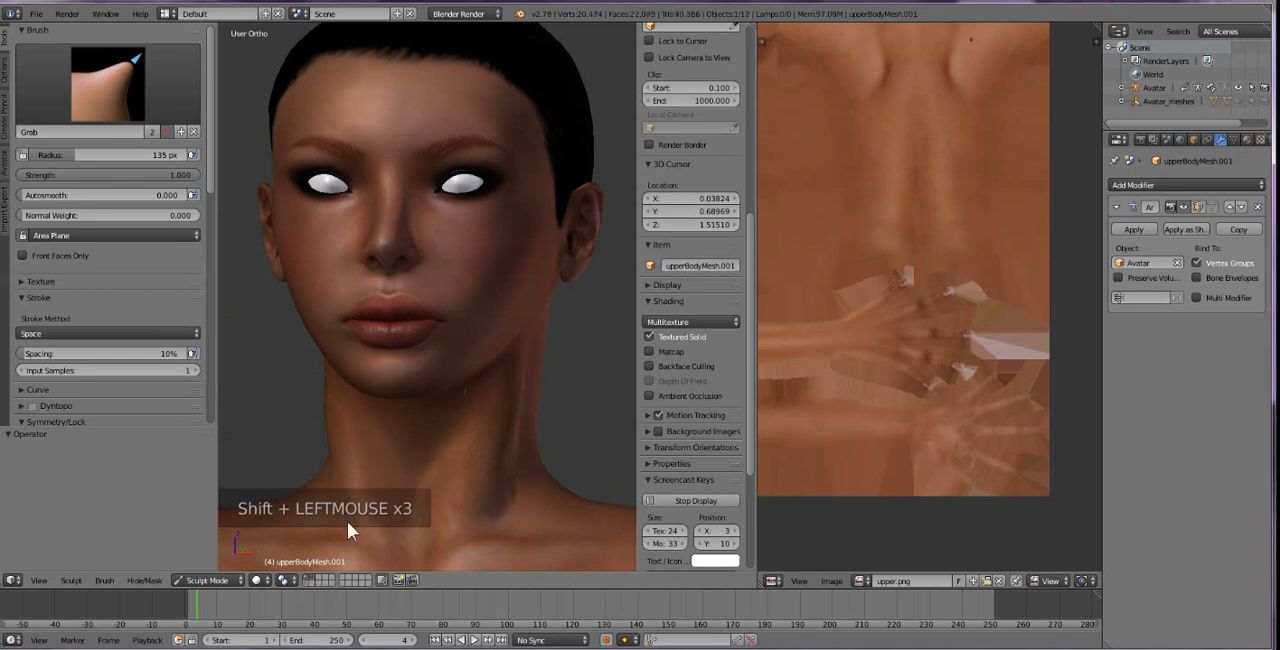
{"action": "scroll", "coordinate": [471, 341], "scroll_direction": "down", "scroll_amount": 3}
{"action": "middle_click_drag", "start_coordinate": [436, 374], "coordinate": [493, 382]}
{"action": "scroll", "coordinate": [427, 402], "scroll_direction": "down", "scroll_amount": 2}
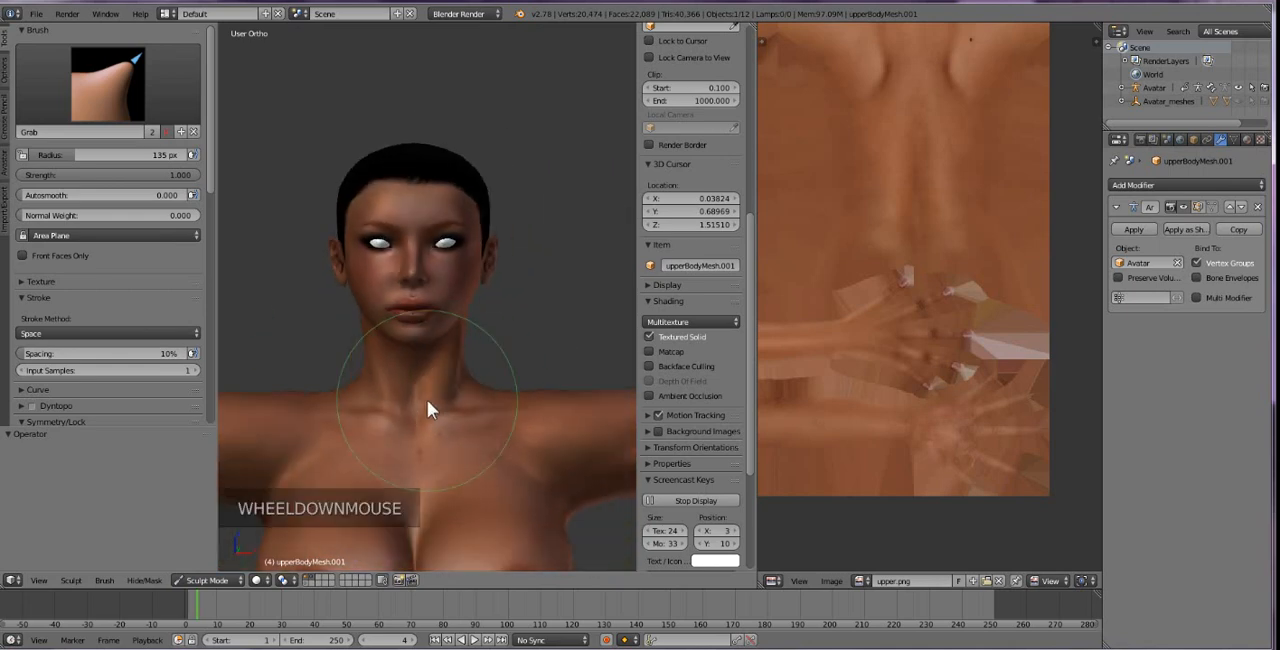